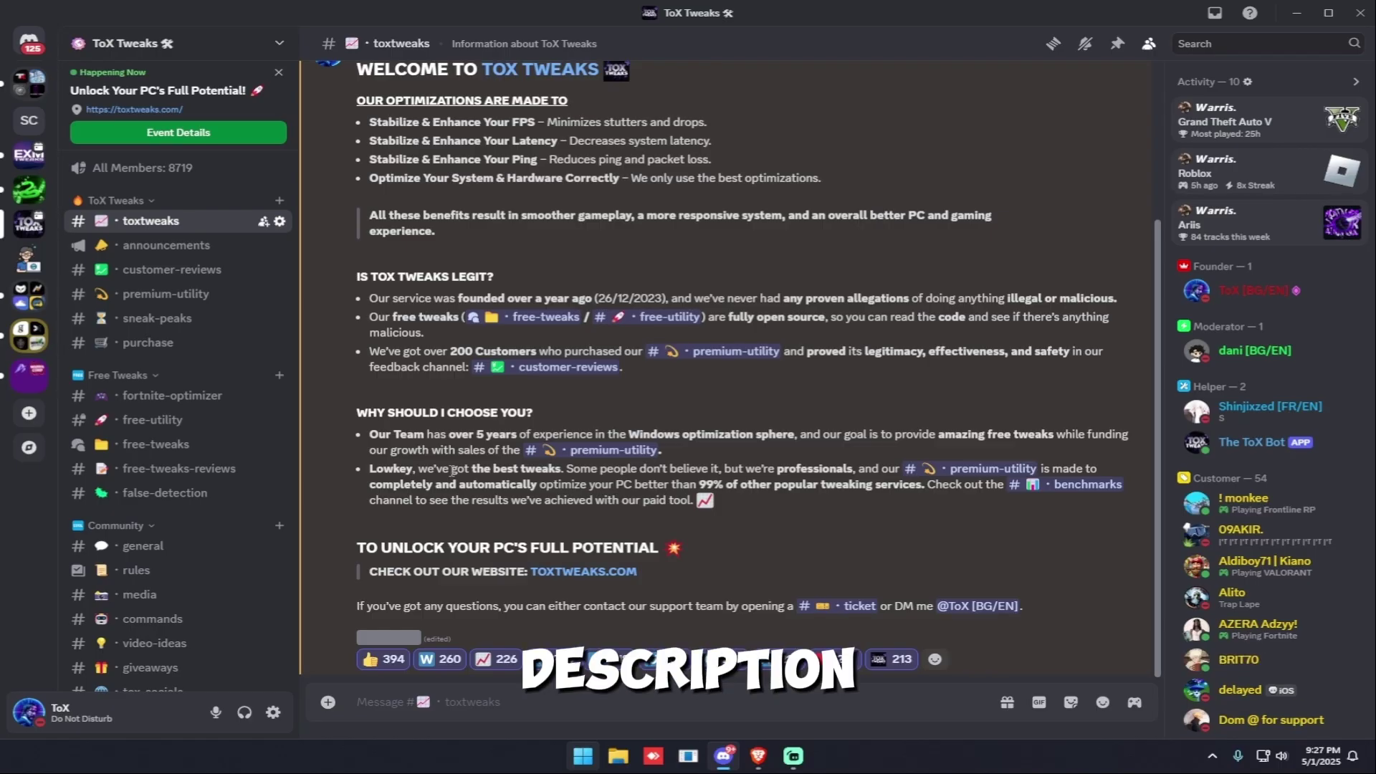
Step: Follow the v2.3 DOWNLOAD link in #free-utility out of Discord to the GitHub release page
click(202, 425)
click(439, 367)
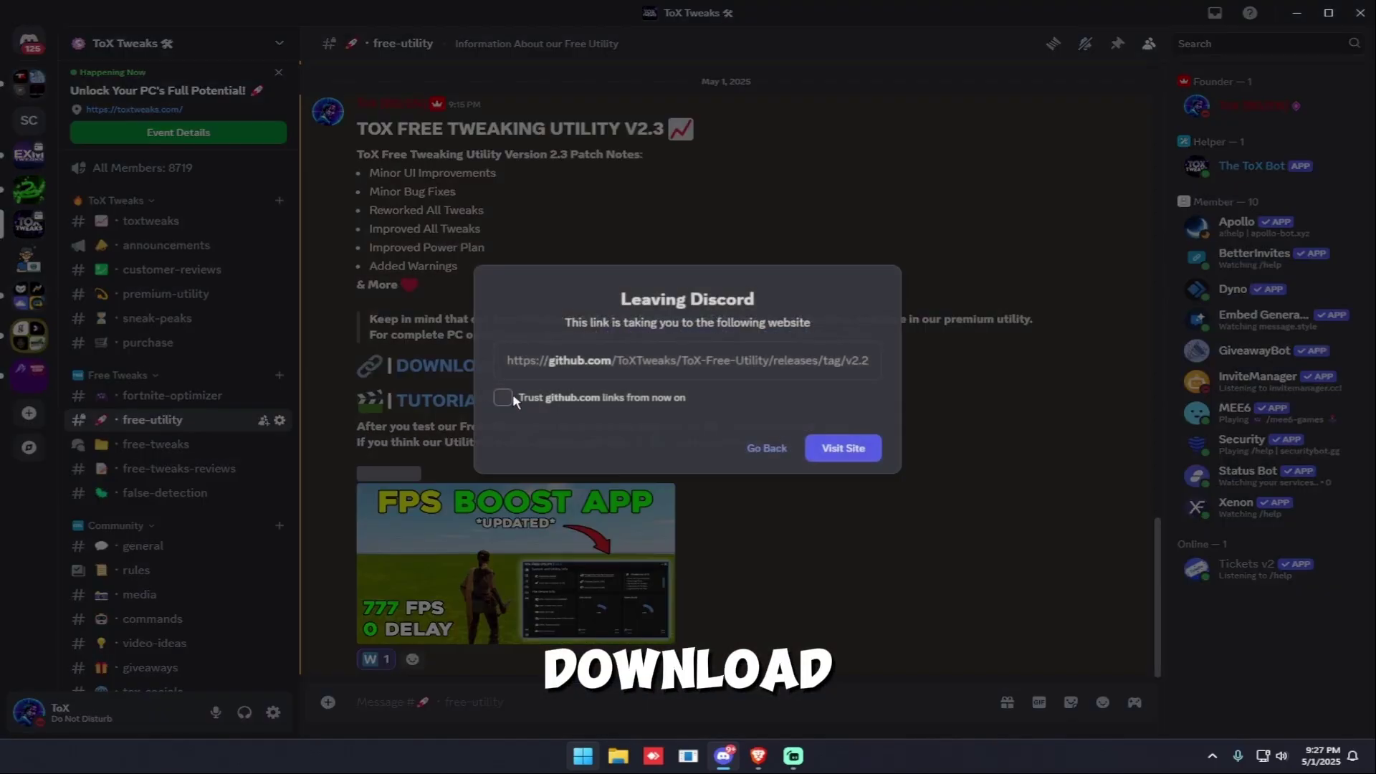
click(840, 449)
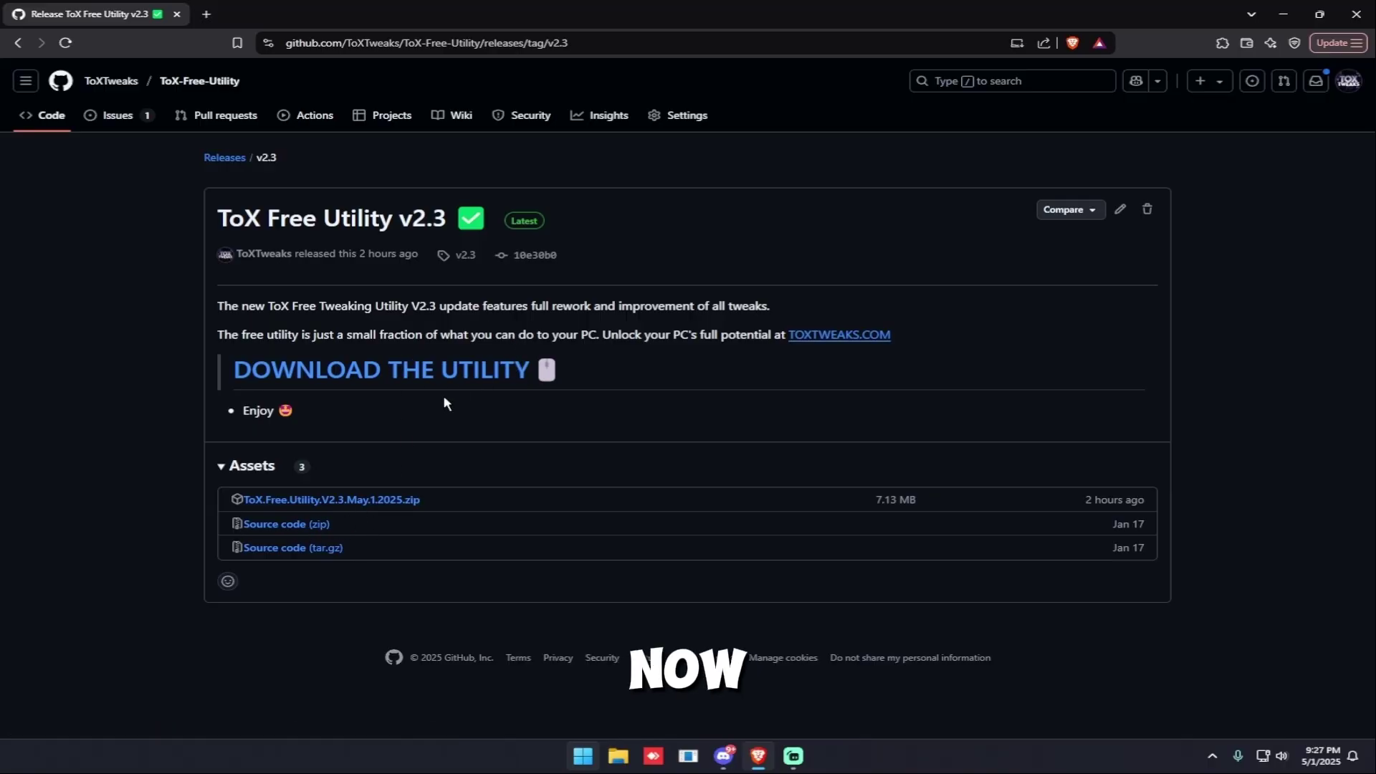
Step: Download and save the ToX Free Utility v2.3 zip from GitHub, then minimize the browser
click(431, 378)
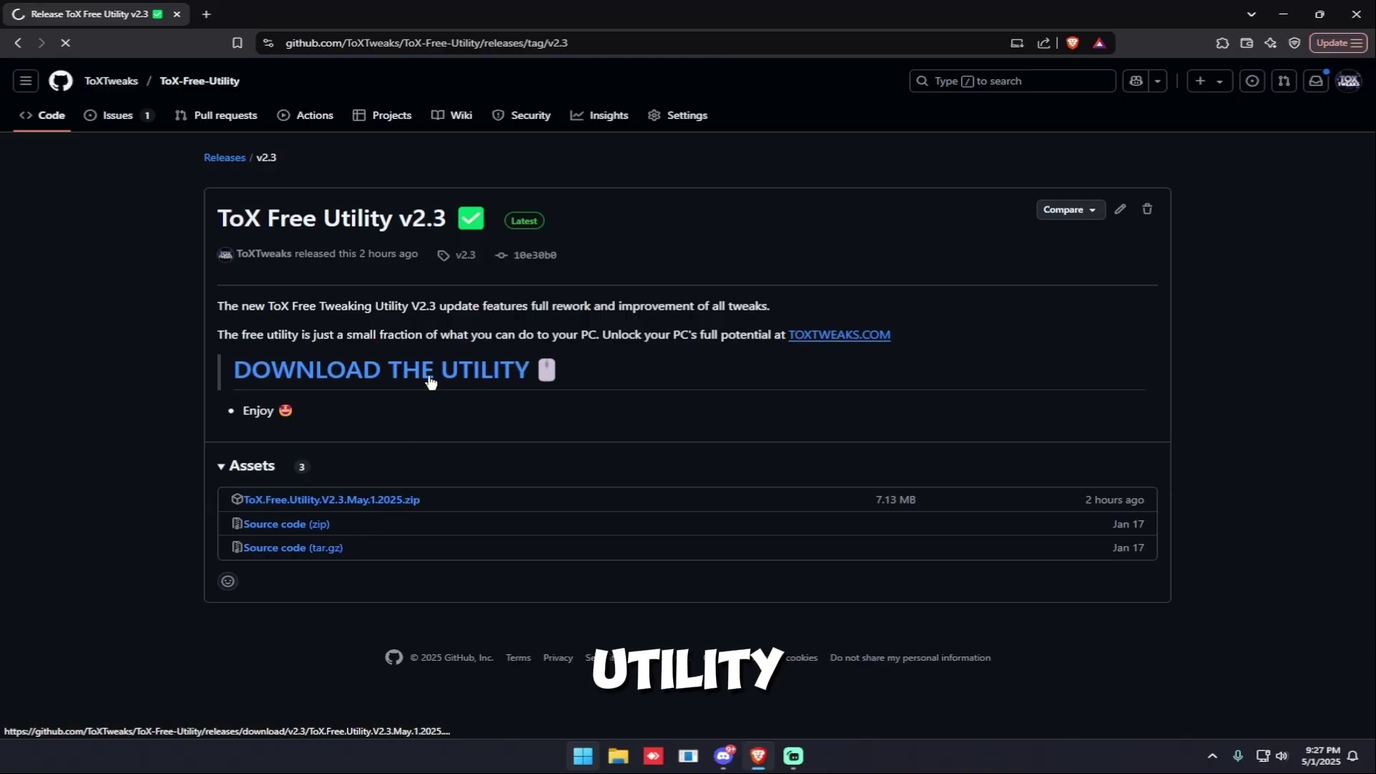
click(390, 338)
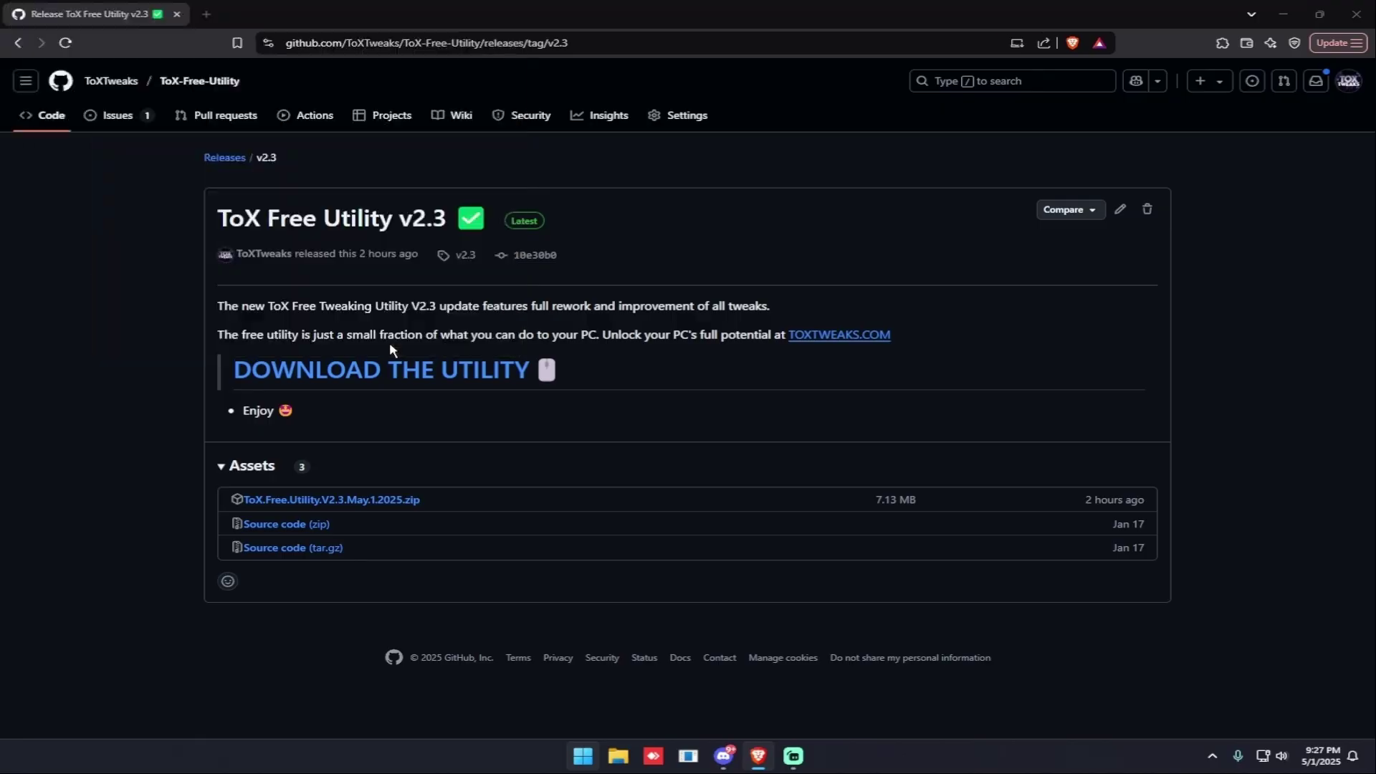
double_click(785, 7)
click(902, 127)
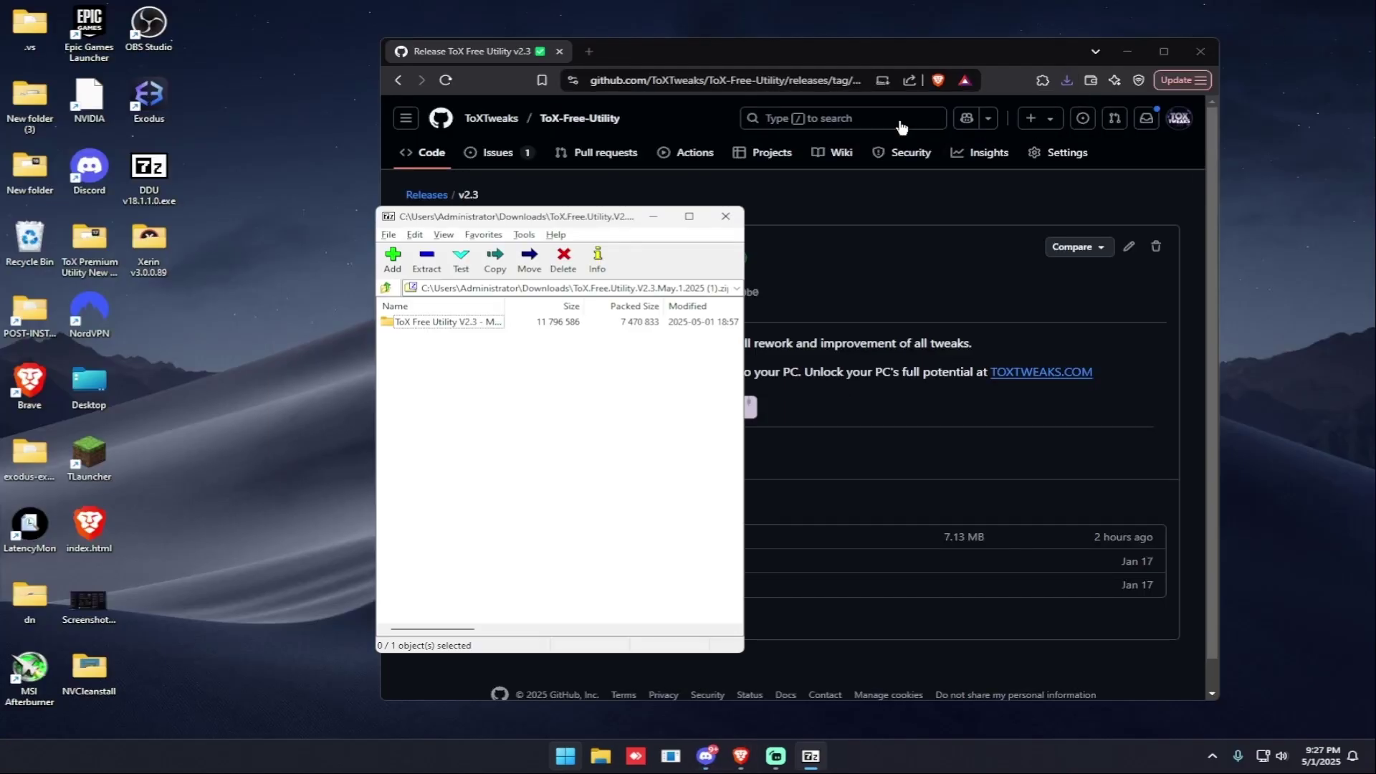
Step: Extract the utility folder from the zip to the desktop and launch ToX Free Utility.exe
click(1127, 51)
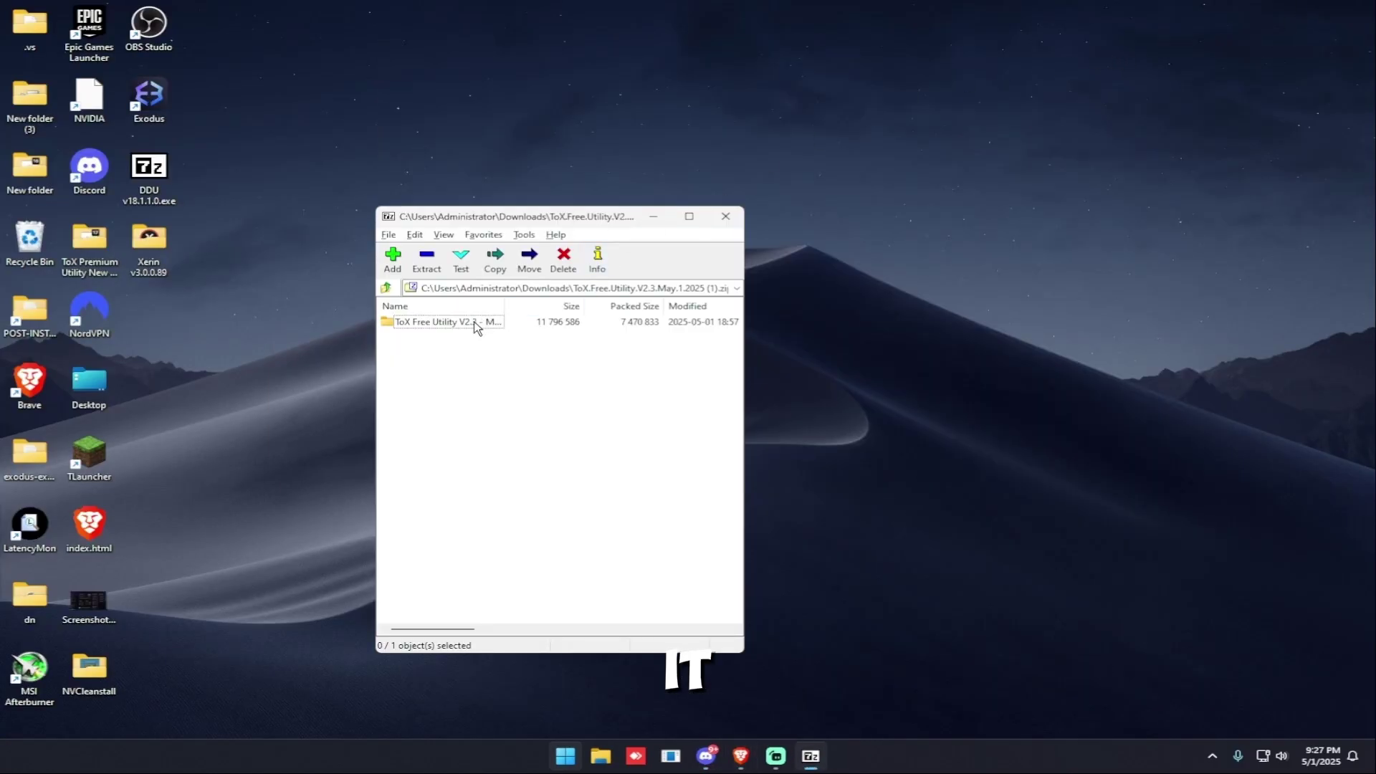
drag(475, 326, 824, 309)
click(653, 215)
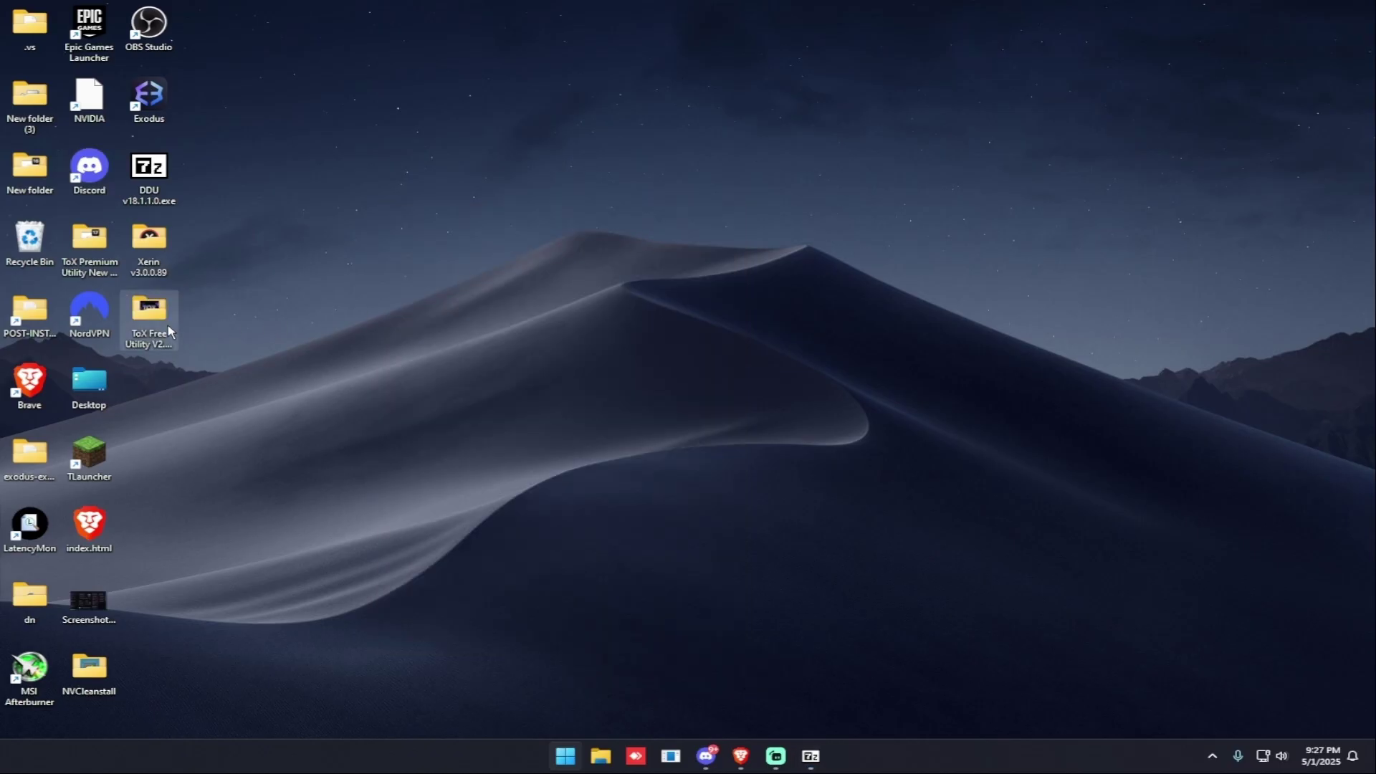
drag(171, 332, 588, 343)
double_click(566, 344)
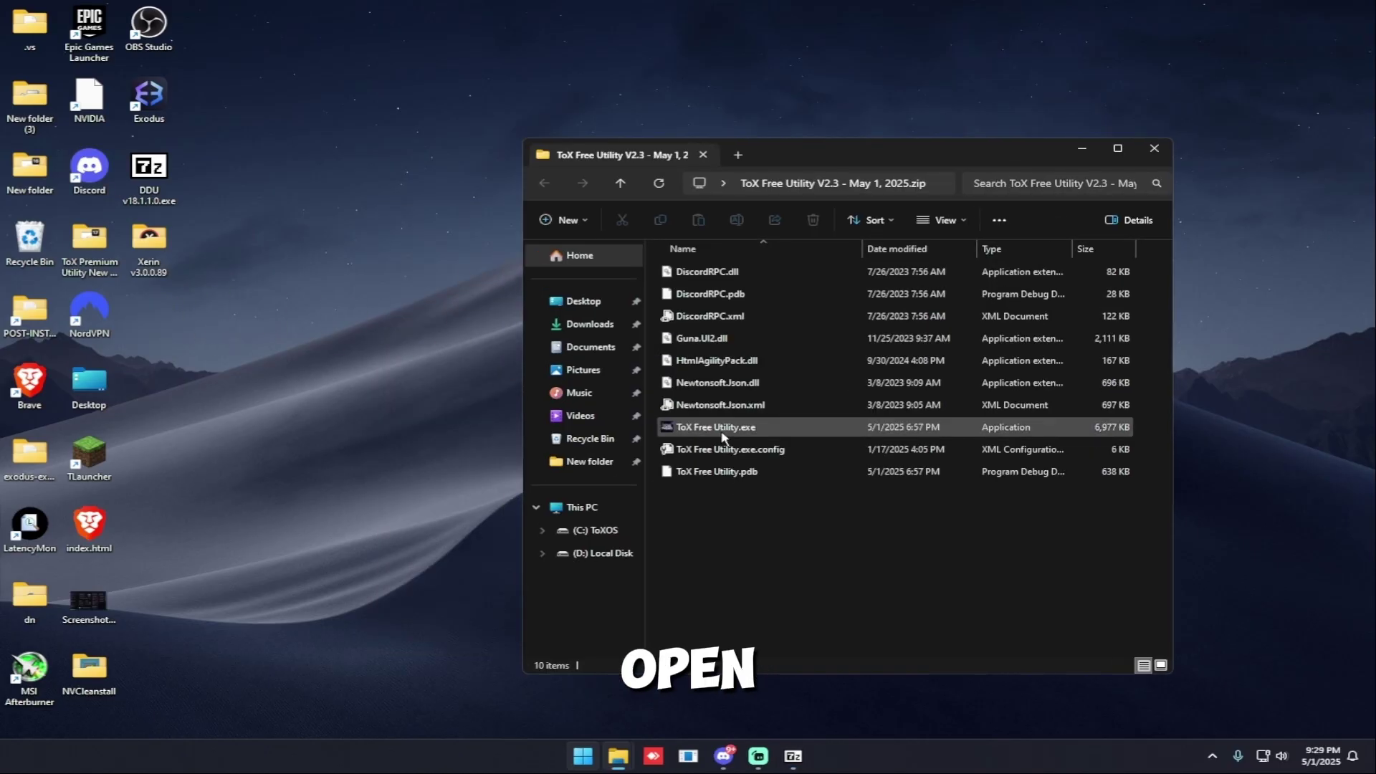
click(722, 436)
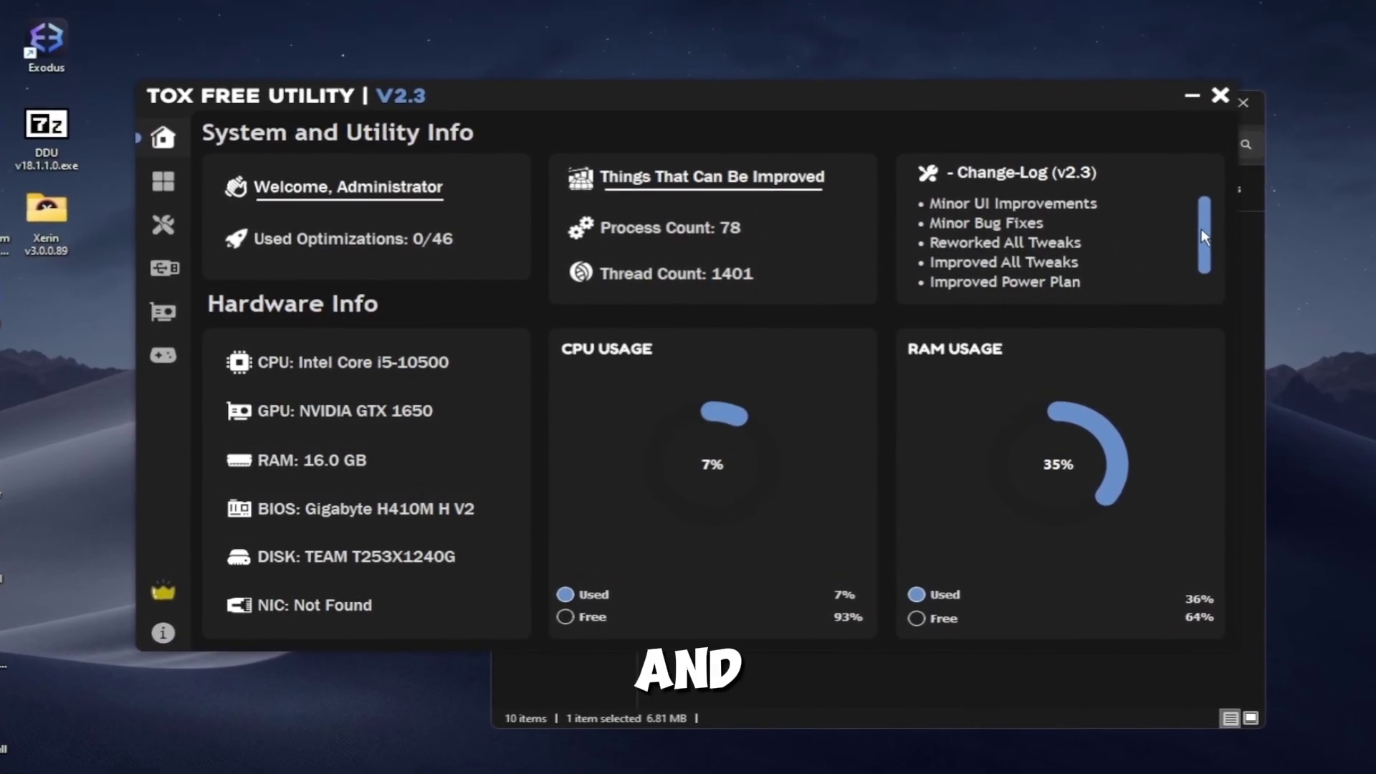
Step: Read the System and Utility Info and Change-Log, then go to Windows Tweaks Page 1
scroll(1203, 216, down, 2)
scroll(1204, 215, up, 2)
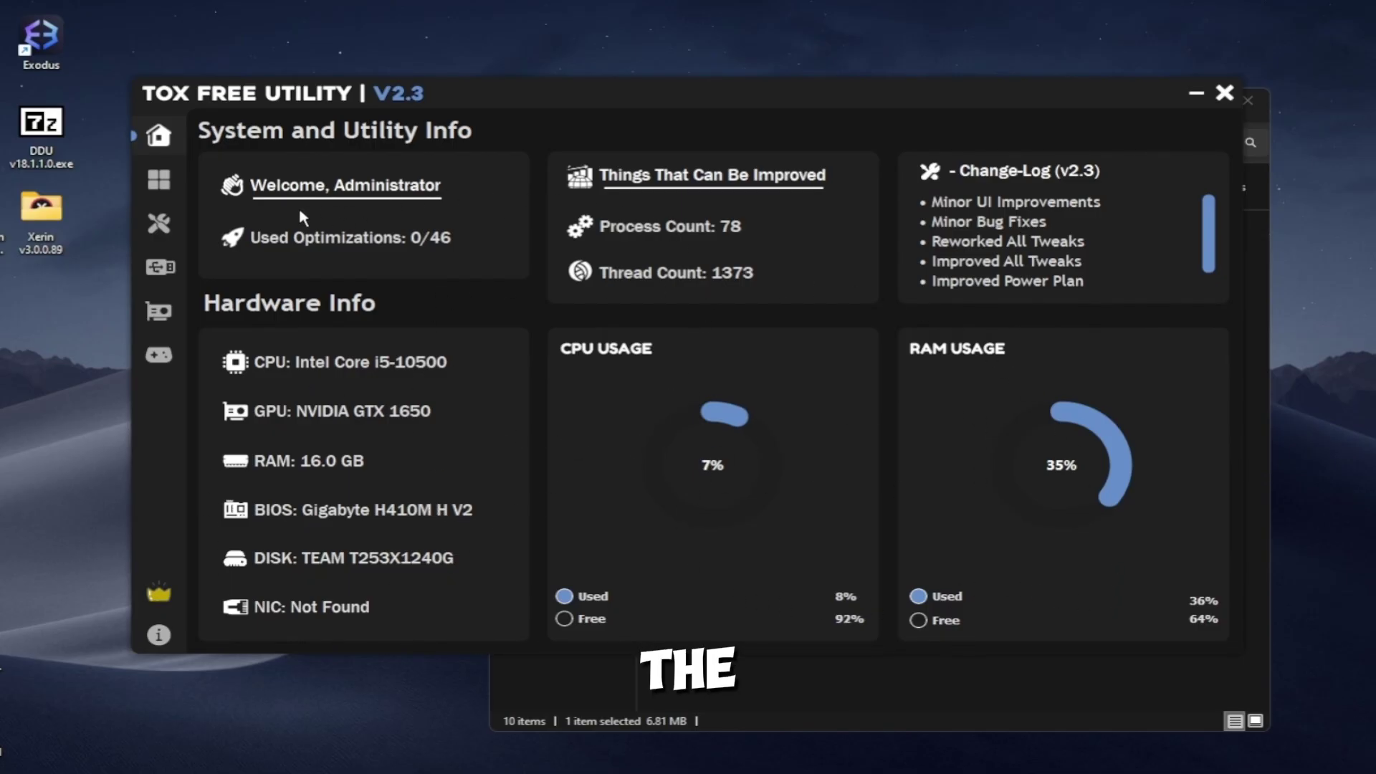
click(162, 175)
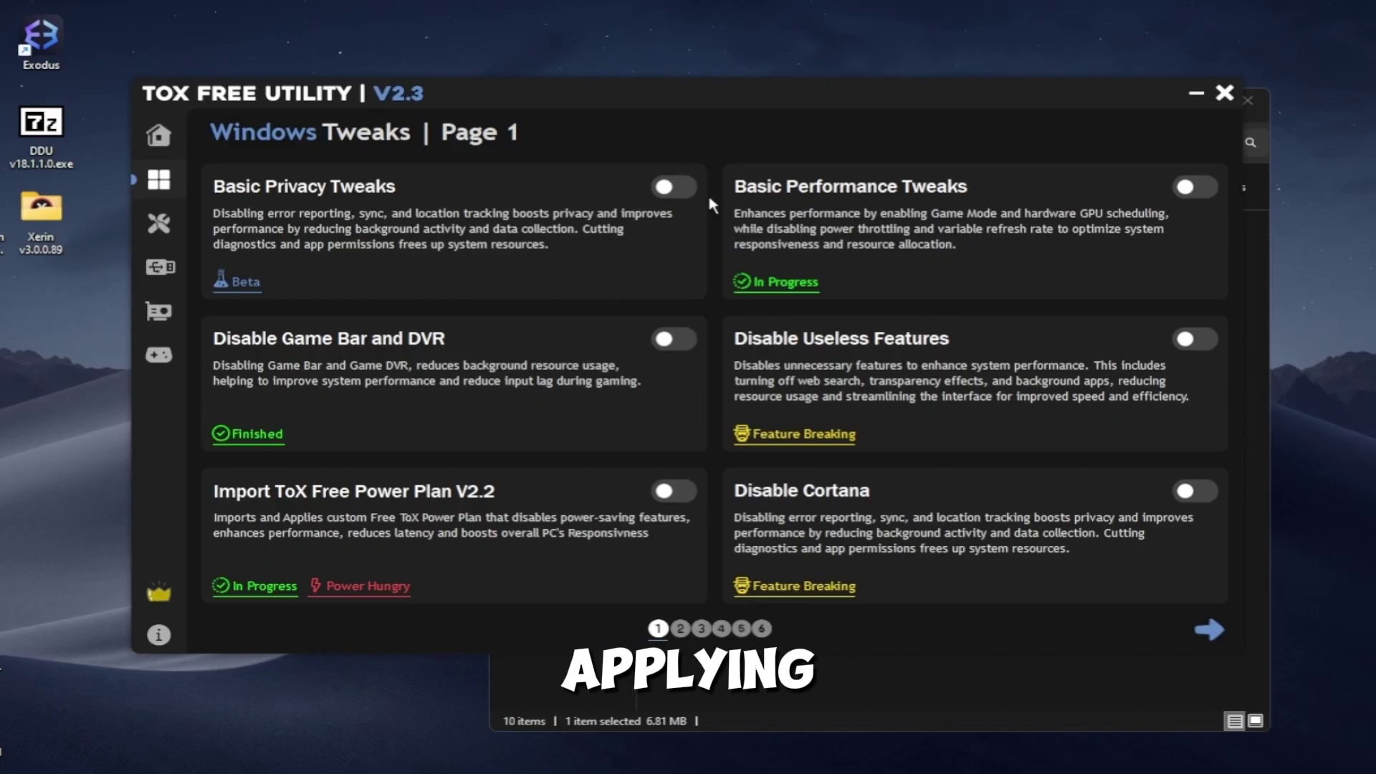
Step: Turn on Basic Privacy Tweaks, Fix Wallpaper Quality and Disable Basic Services across pages 1–3
click(674, 188)
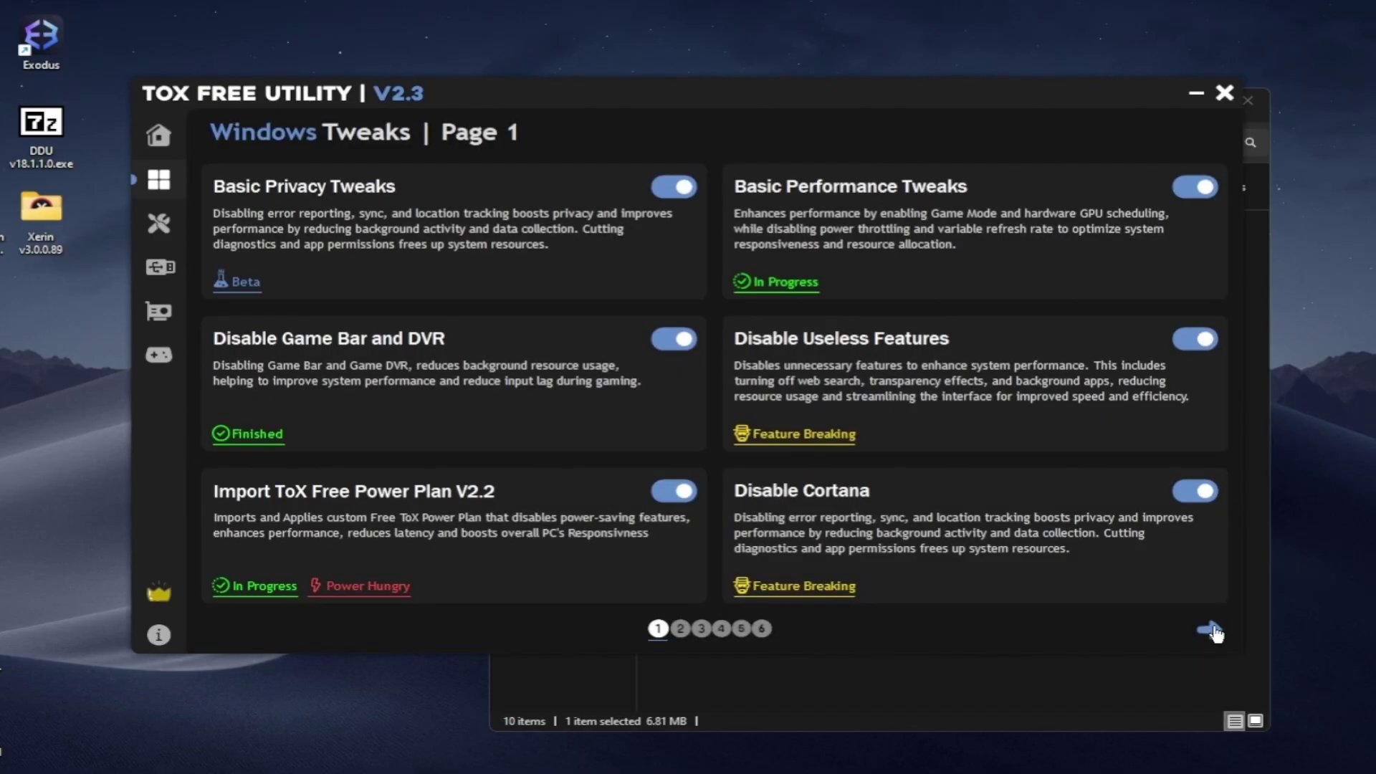
click(1209, 629)
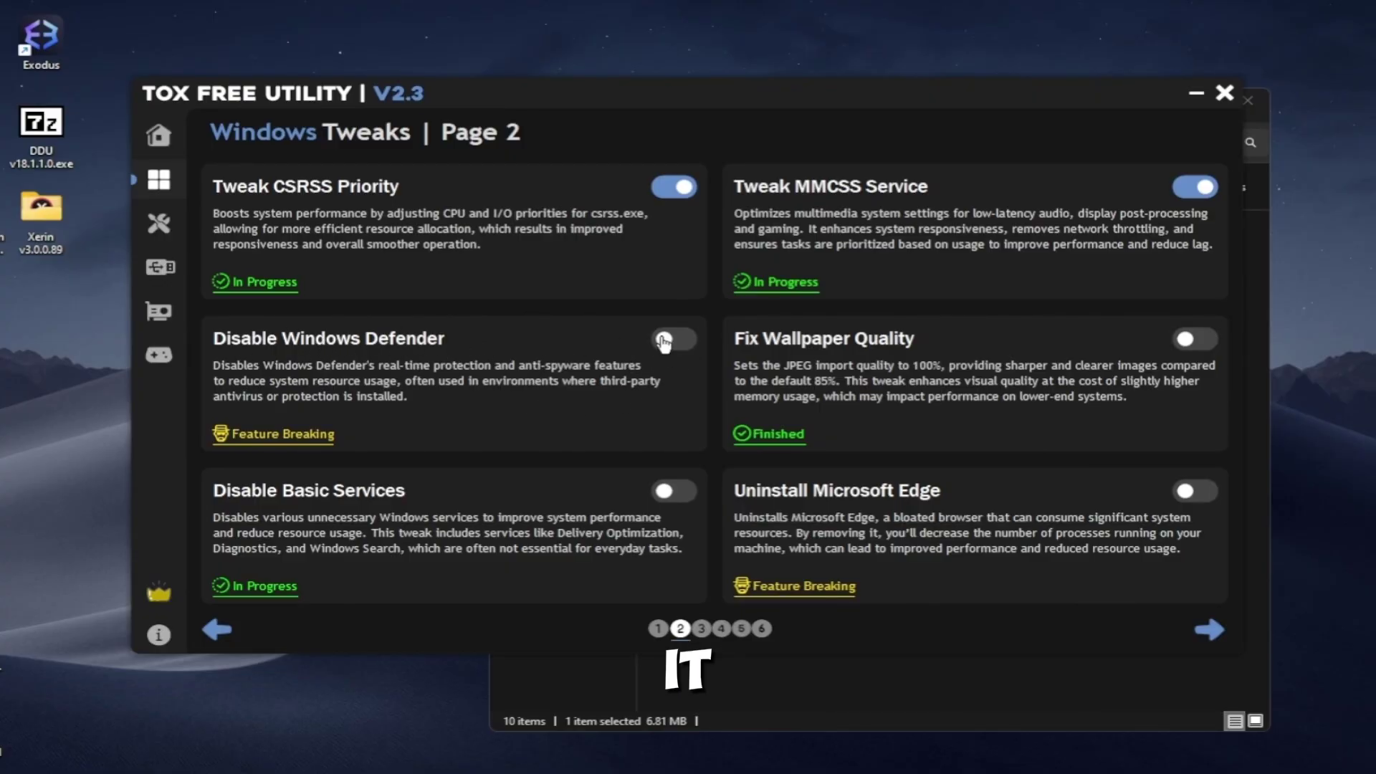
click(1090, 419)
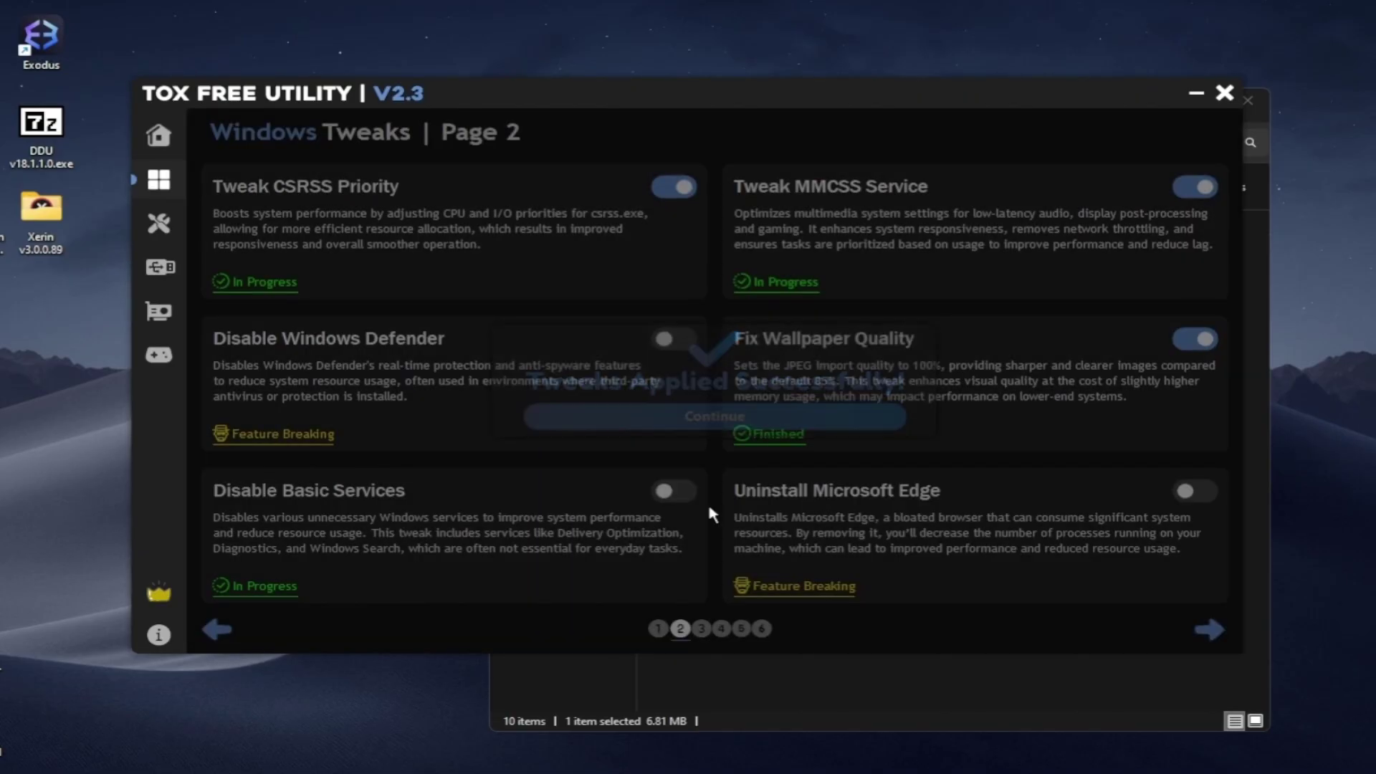
click(685, 493)
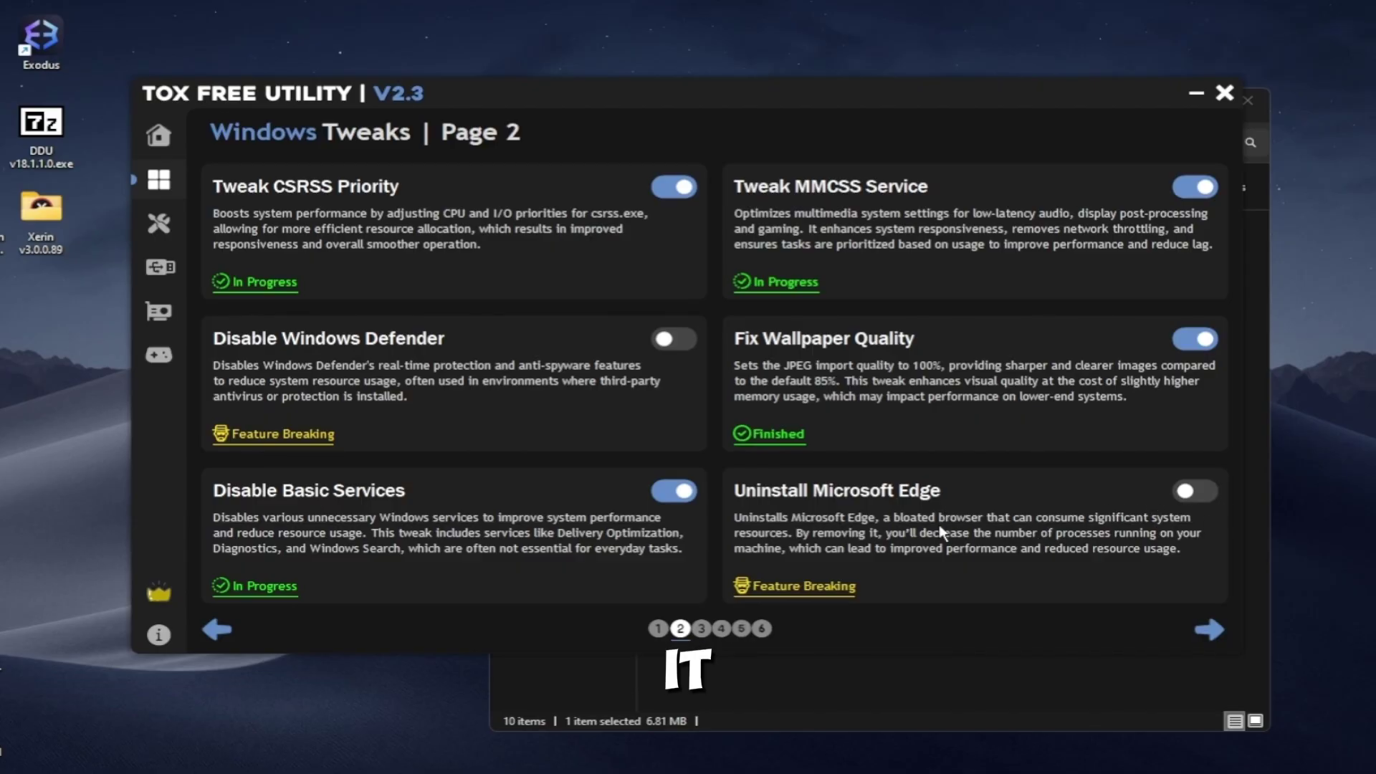
click(1210, 628)
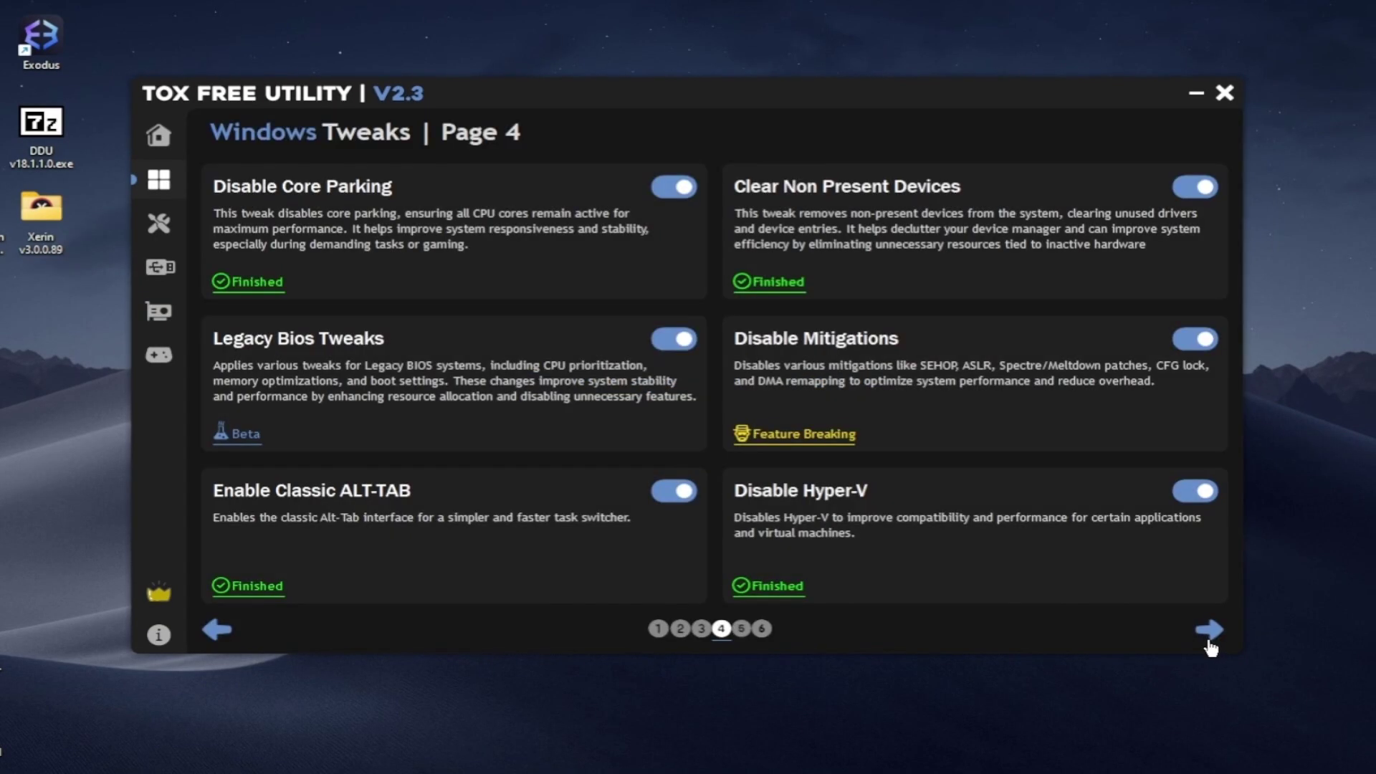
Step: Enable Basic Kernel, System Power Savings, FSE/FSO, SSD Idle States and Hibernation tweaks on page 5
click(1209, 630)
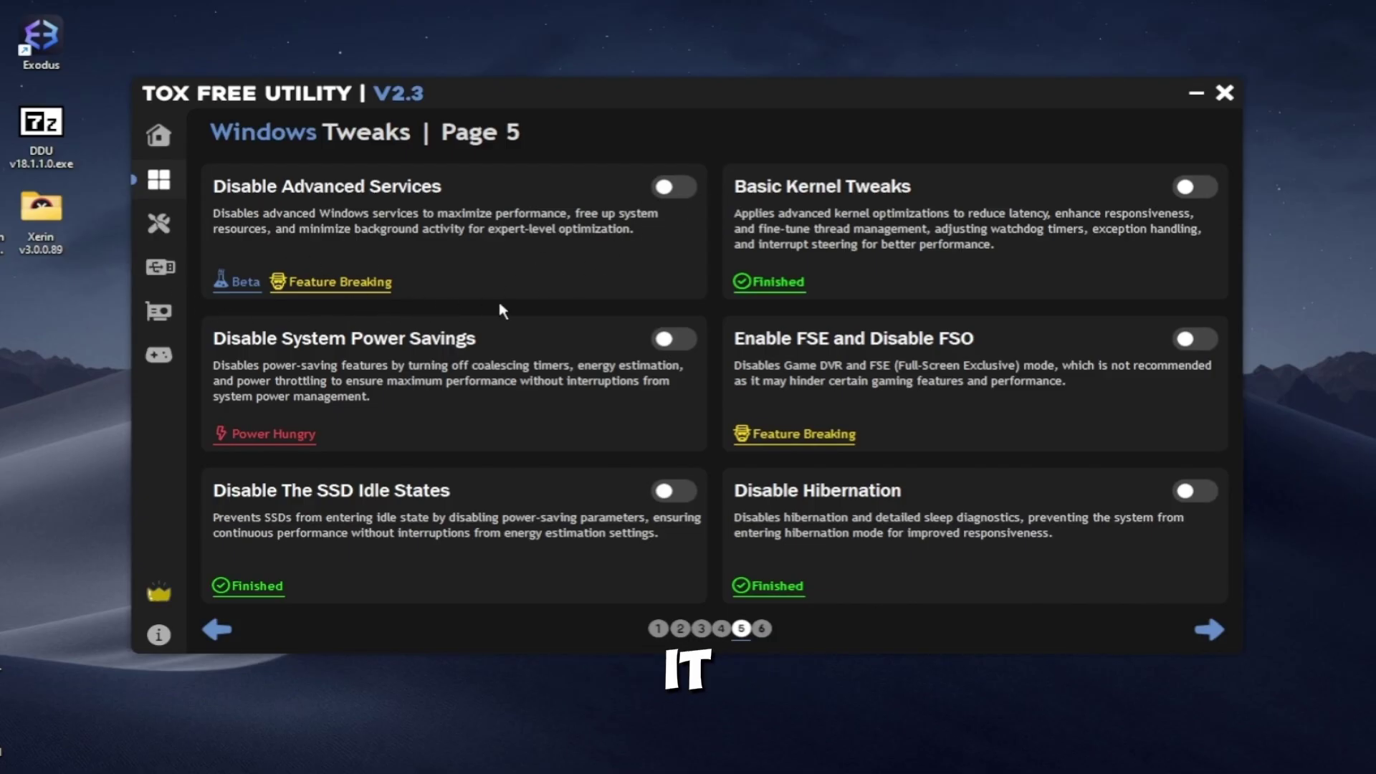
click(1207, 188)
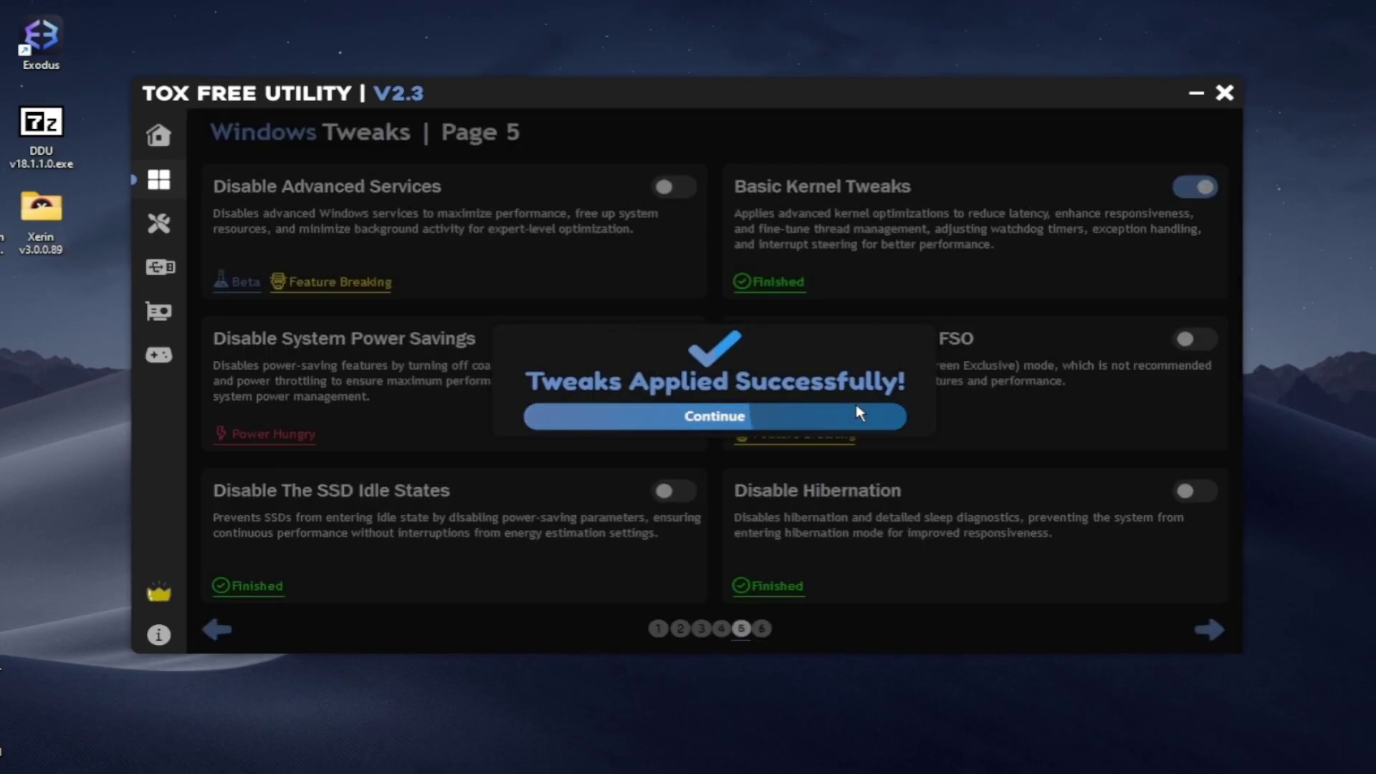
click(858, 410)
click(674, 338)
click(1195, 338)
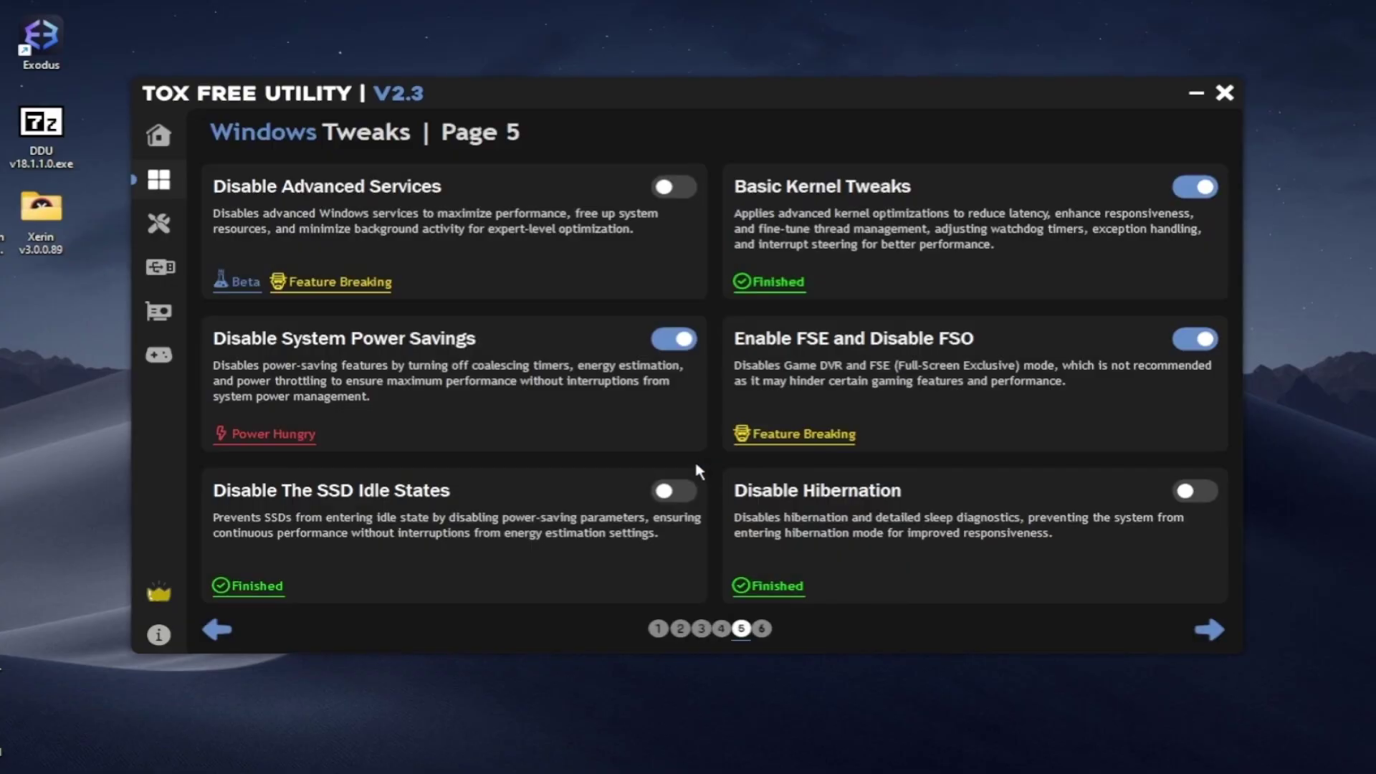
click(673, 490)
click(1186, 491)
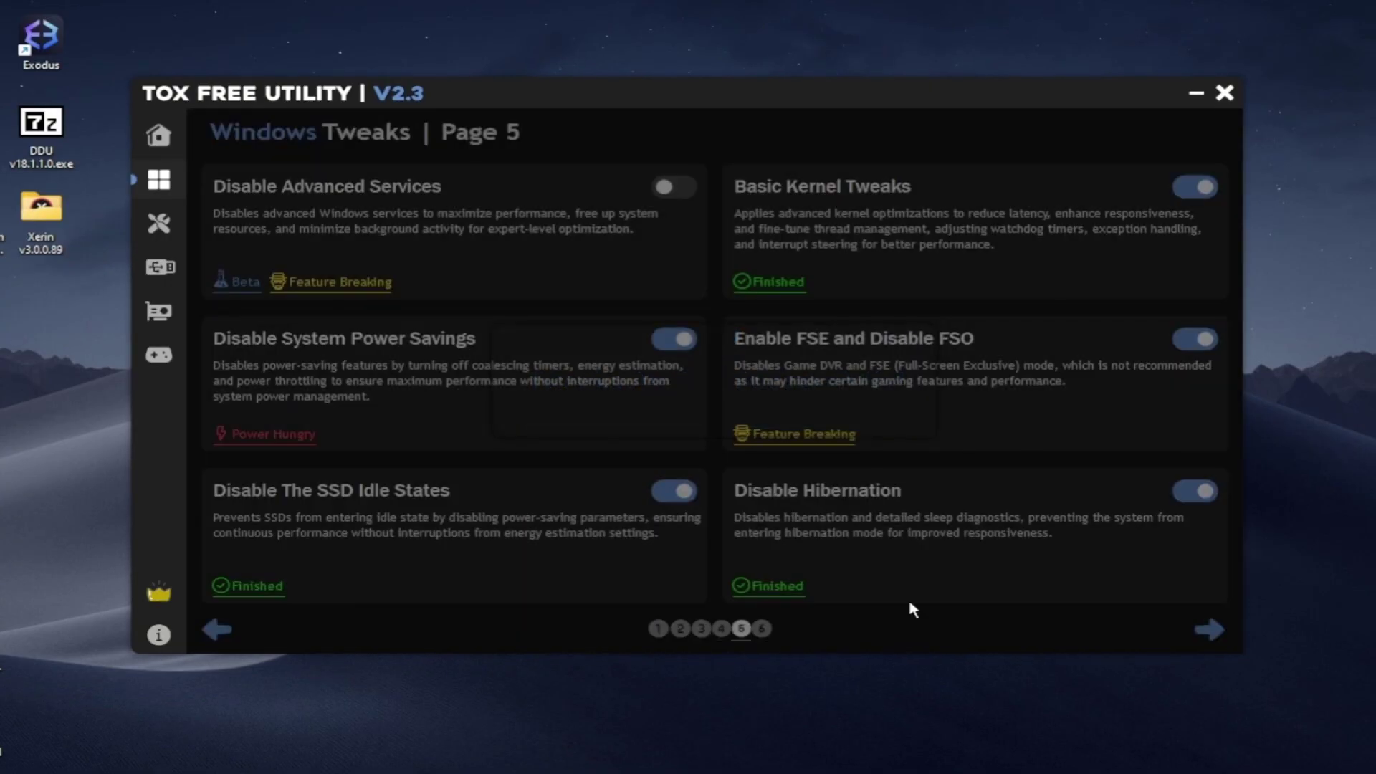
click(761, 629)
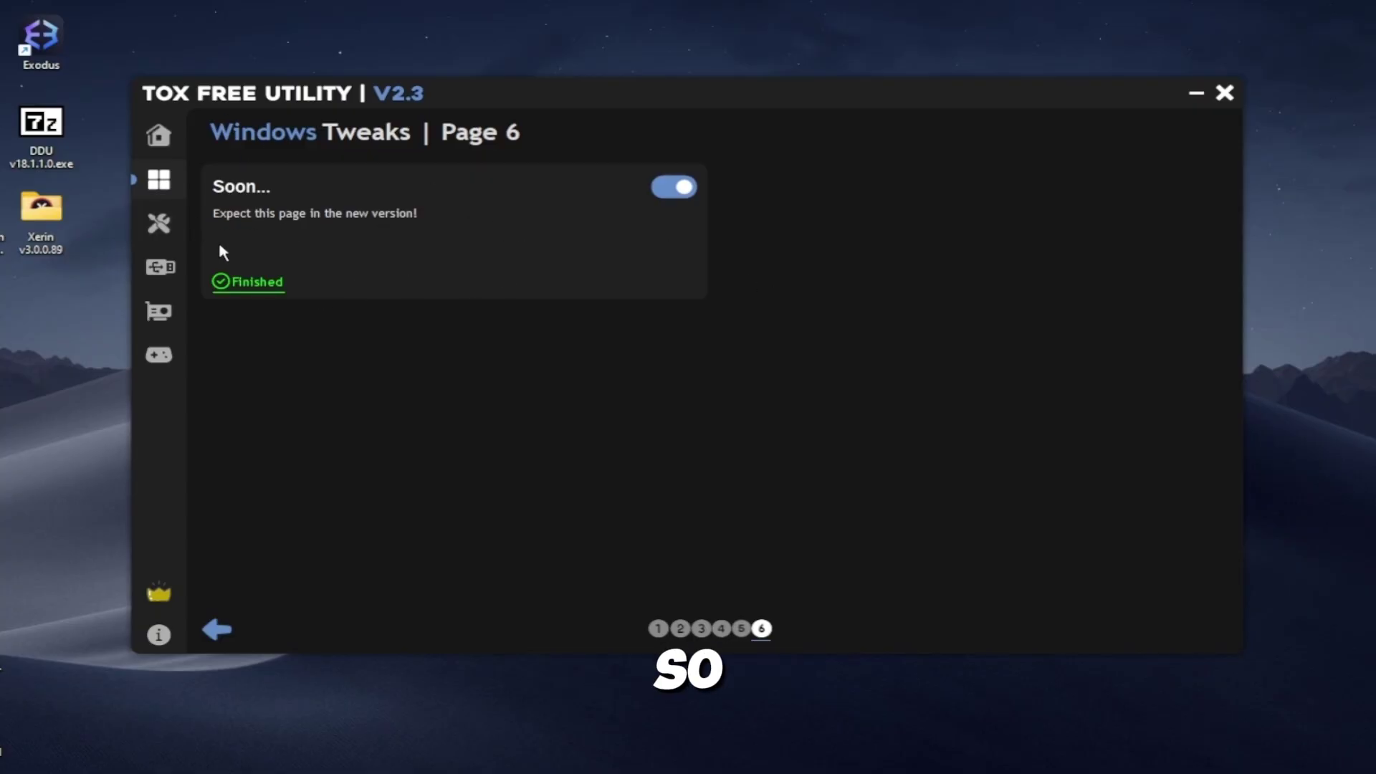
click(168, 226)
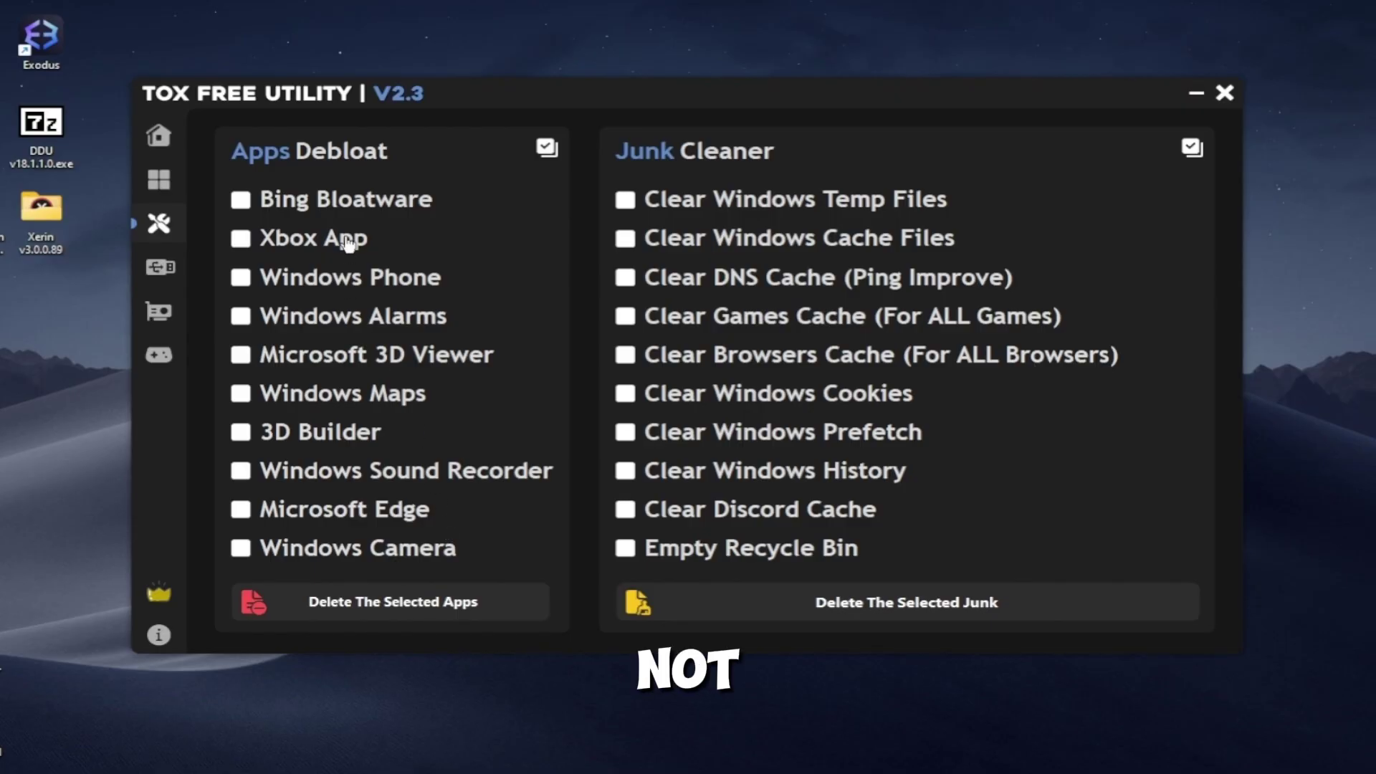
Step: Select all apps in Apps Debloat and remove the built-in bloatware
click(545, 155)
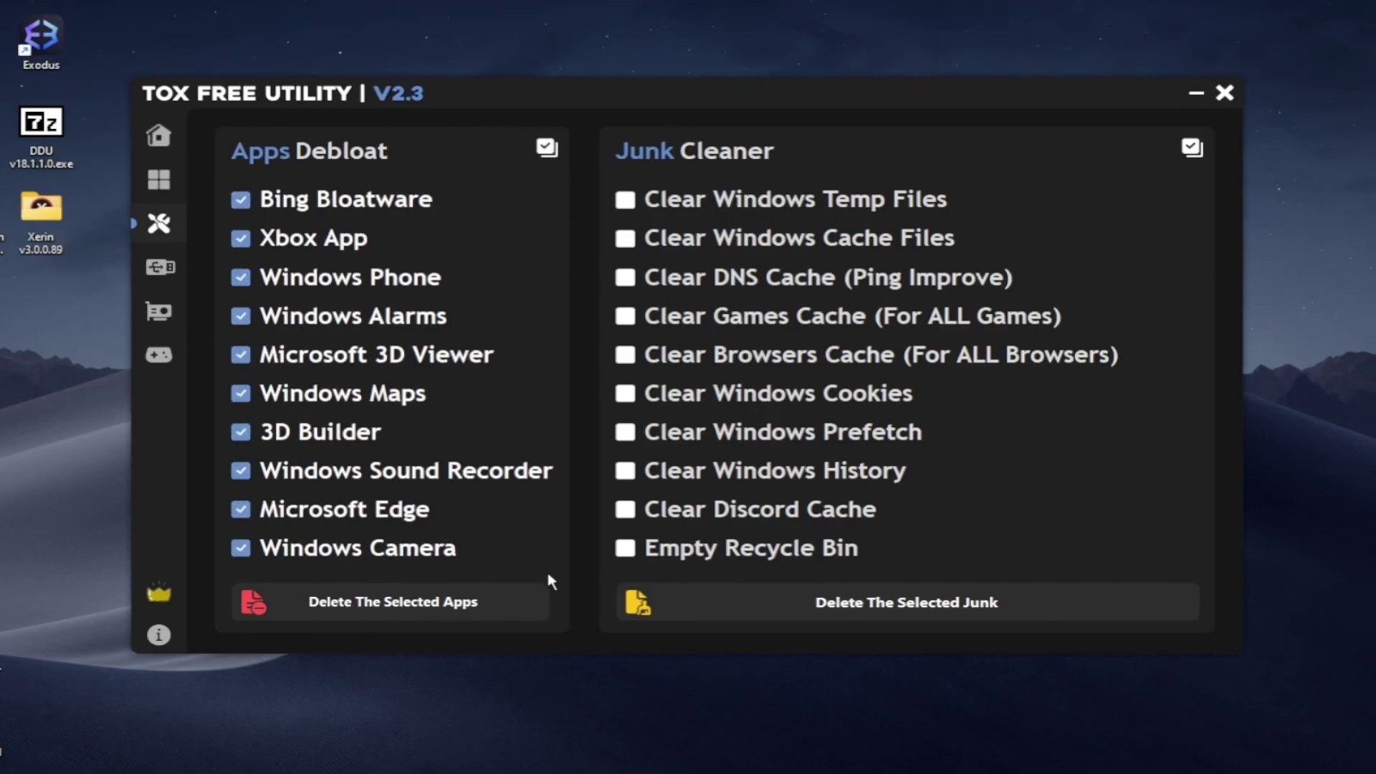
click(413, 610)
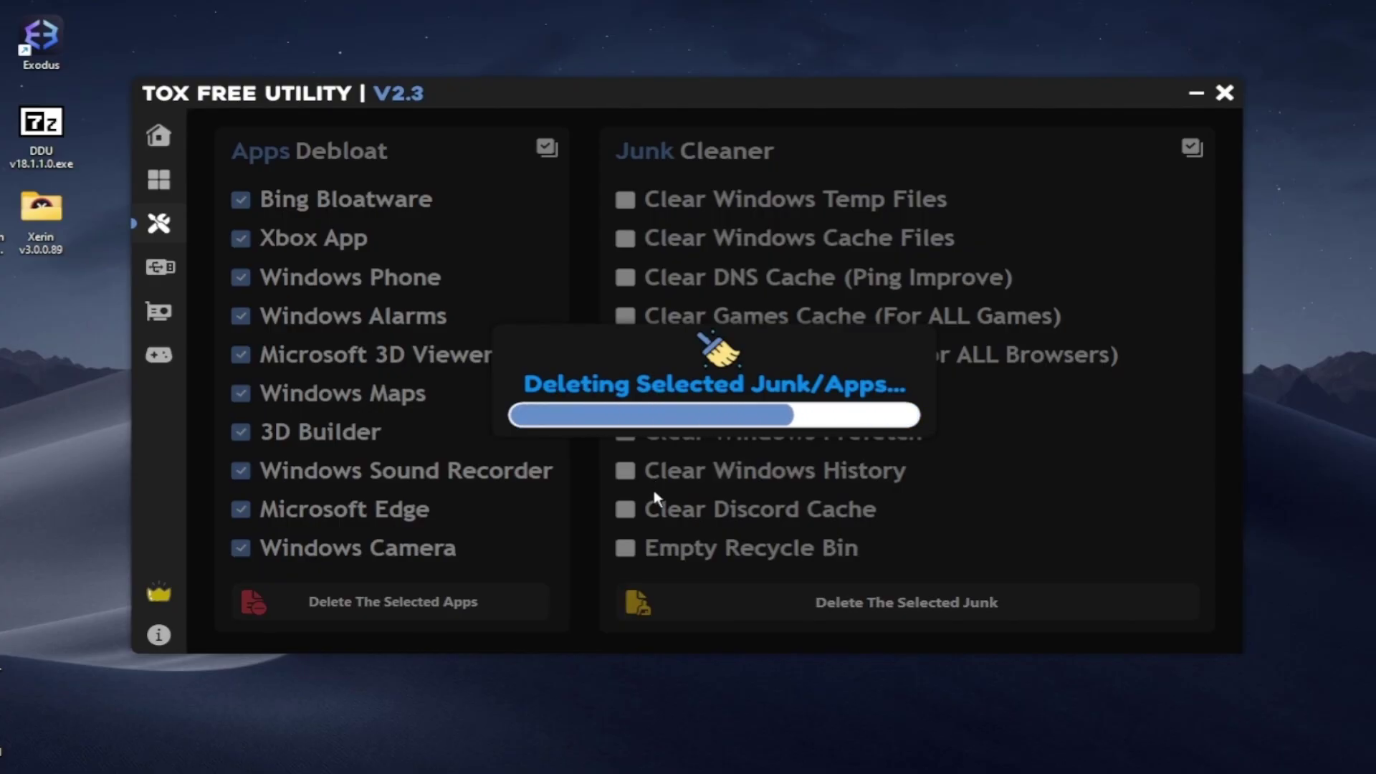
click(714, 423)
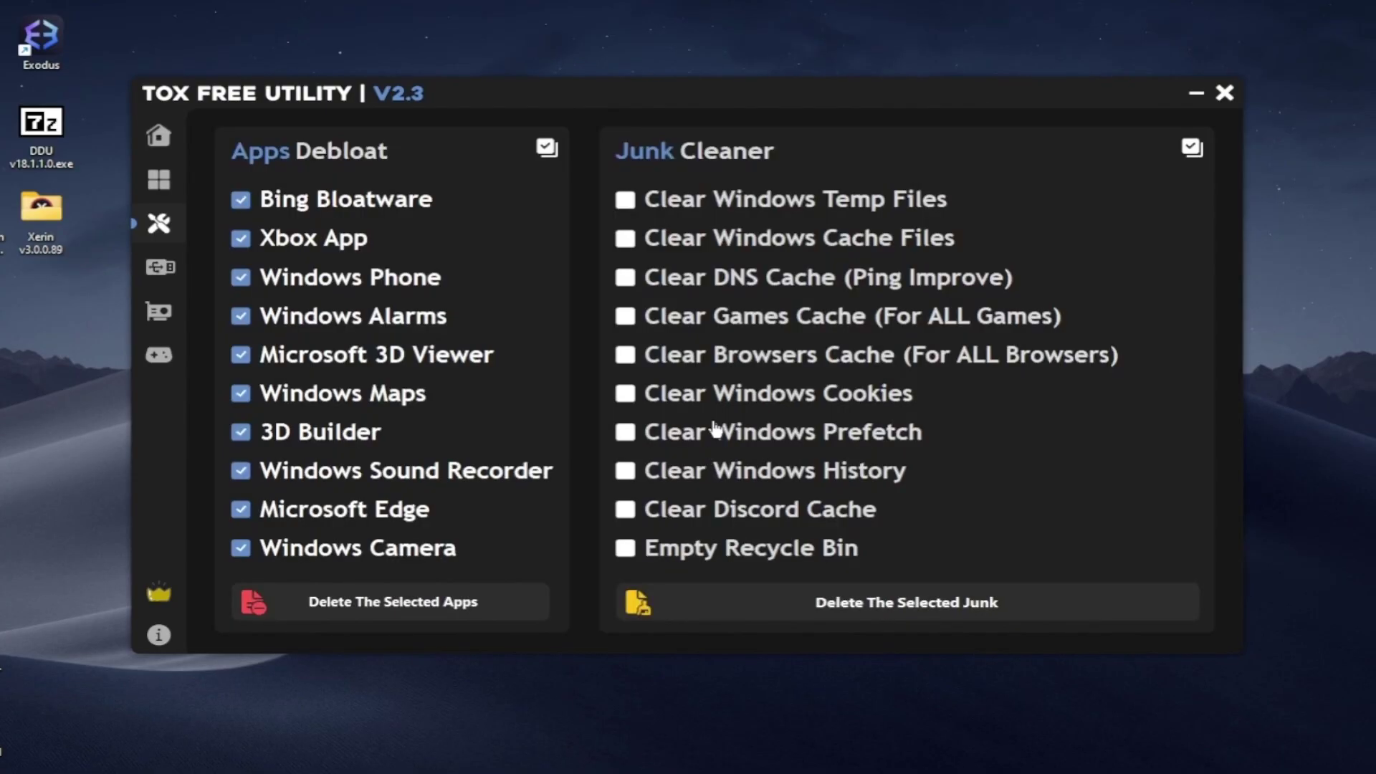
Step: Check all ten Junk Cleaner options, from Windows temp files to Recycle Bin, and delete the junk
click(783, 208)
click(839, 239)
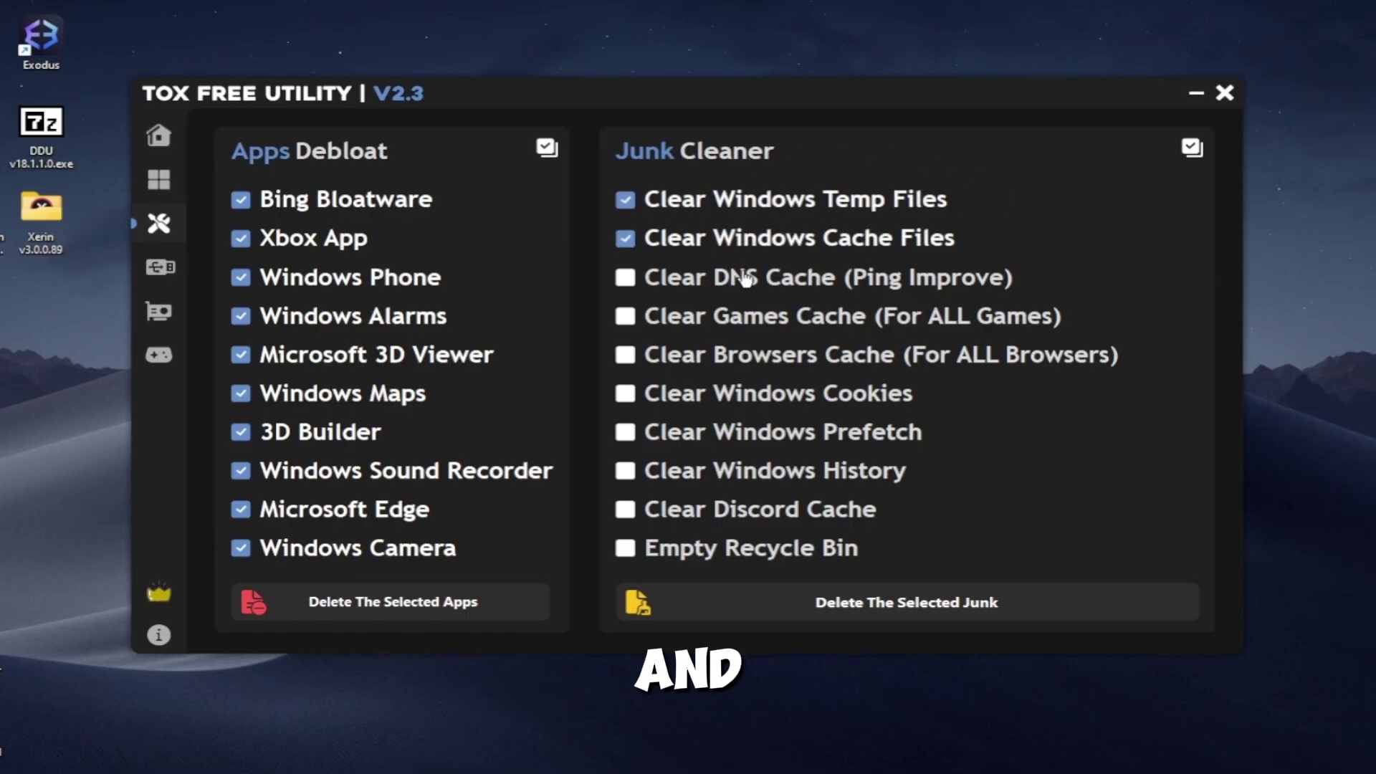
click(745, 279)
click(757, 324)
click(759, 357)
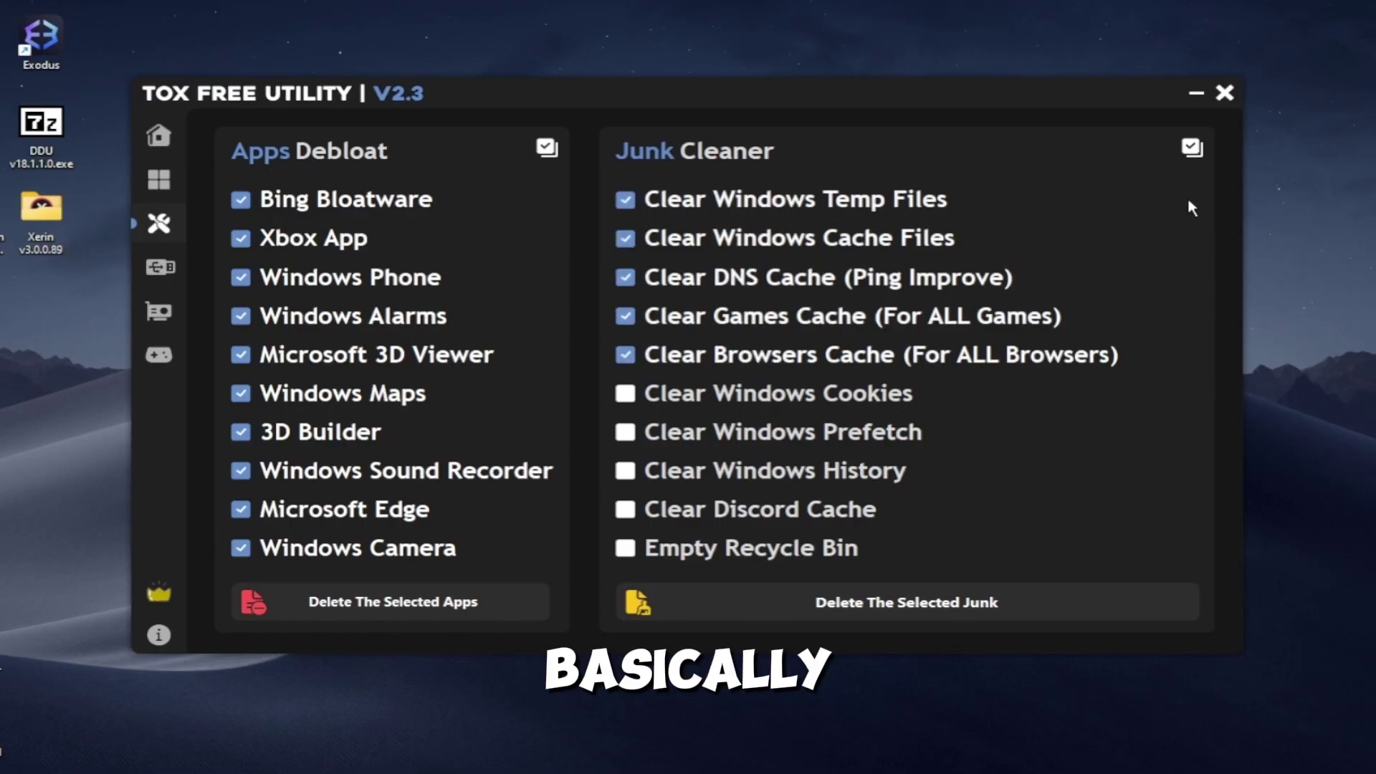
click(1192, 148)
click(827, 618)
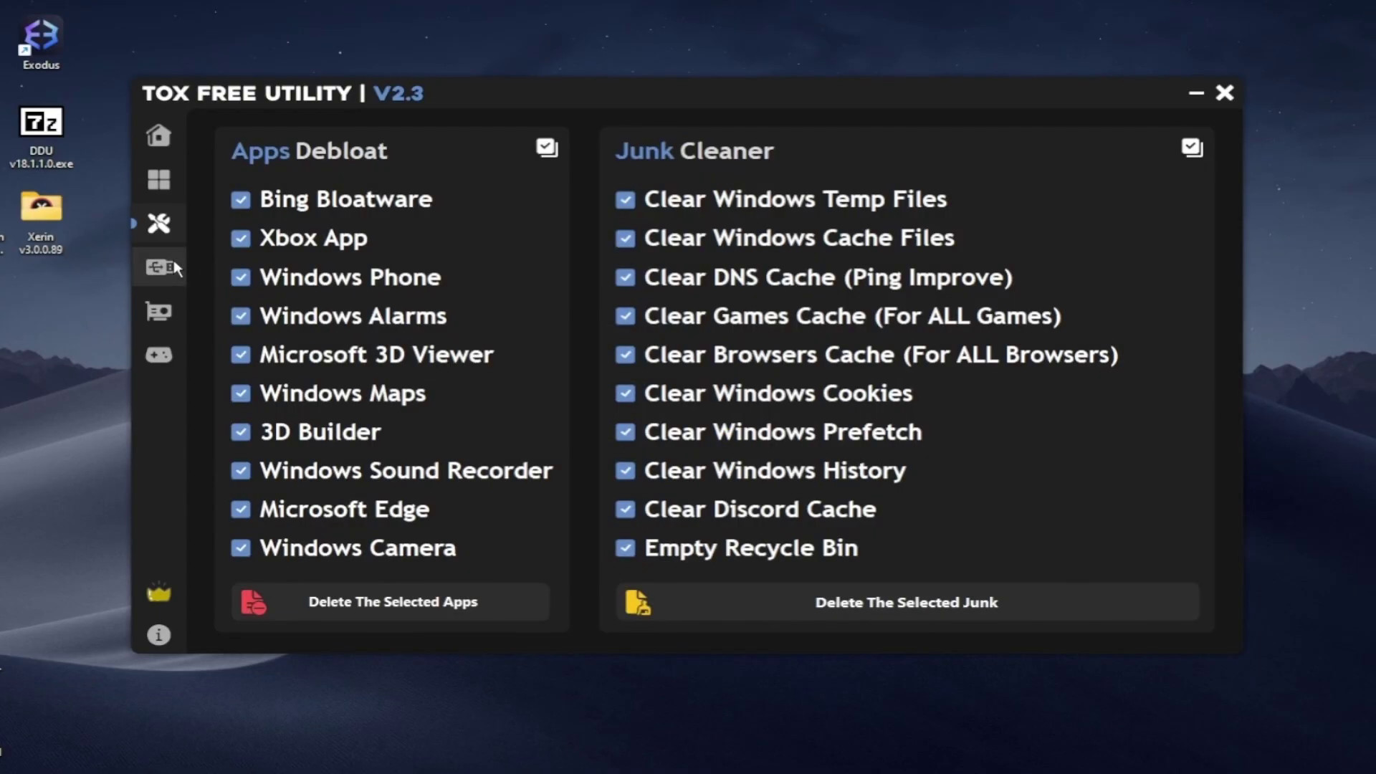
Step: Enable Basic Keyboard, Basic Mouse, Reduce Keyboard Repeat Rate and Setup Mouse Data Queue Size tweaks
click(172, 269)
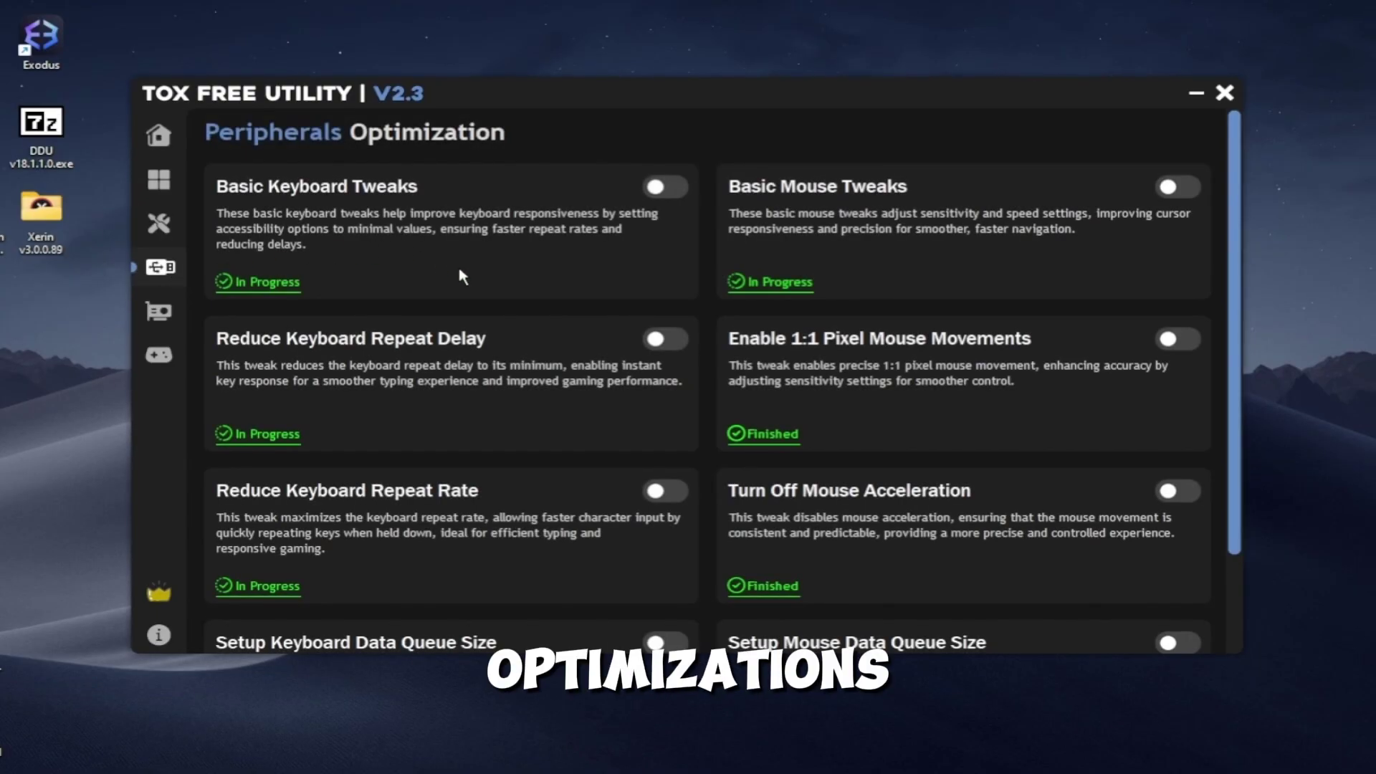
scroll(473, 293, down, 2)
scroll(498, 309, up, 2)
scroll(495, 296, down, 2)
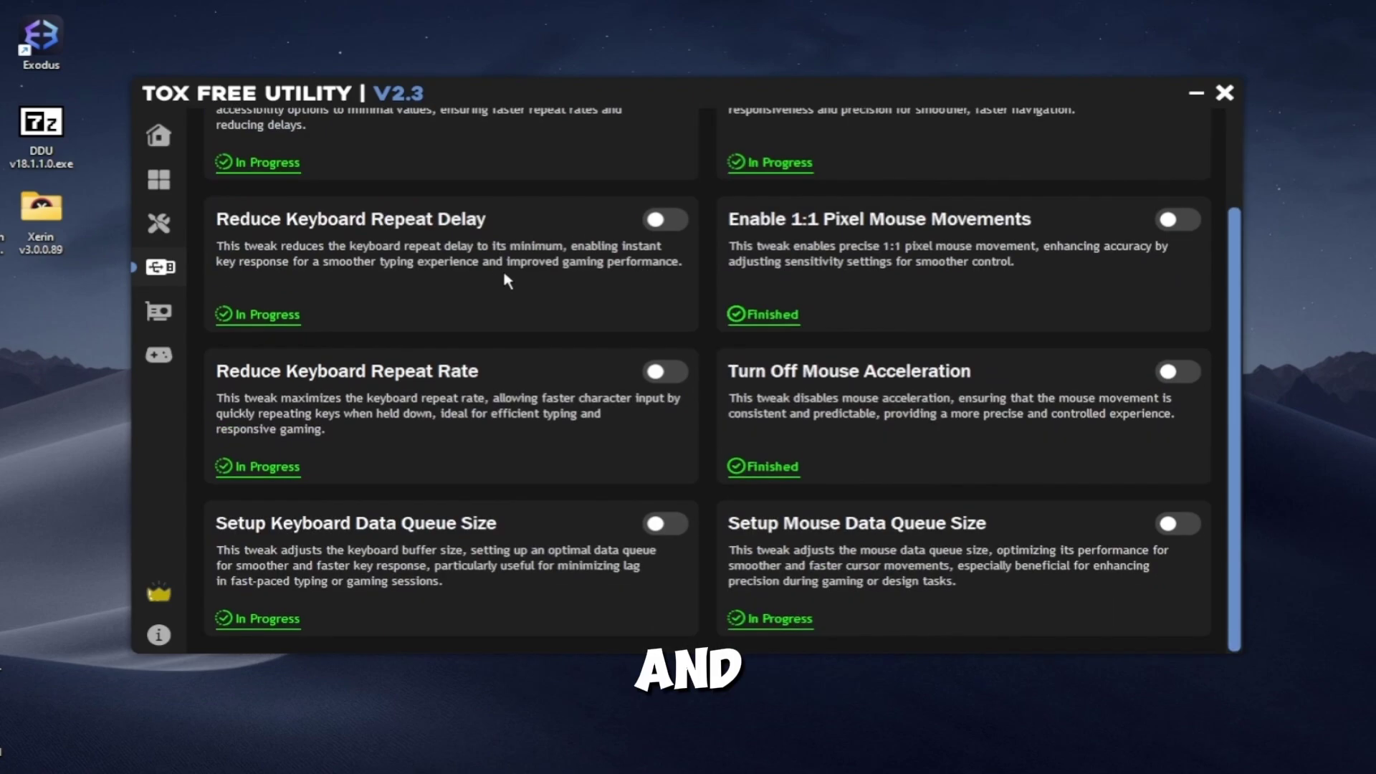
scroll(505, 281, up, 2)
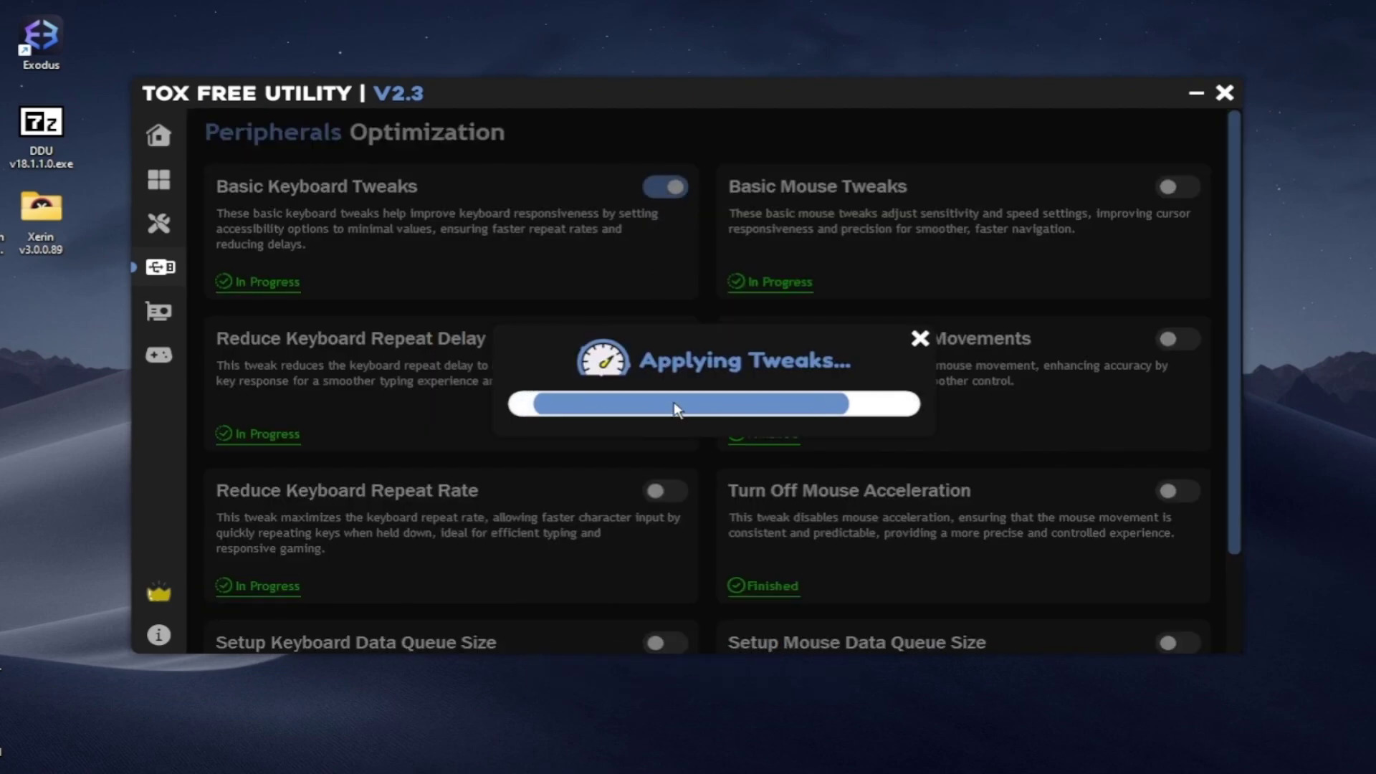
click(1178, 187)
click(1178, 339)
click(663, 491)
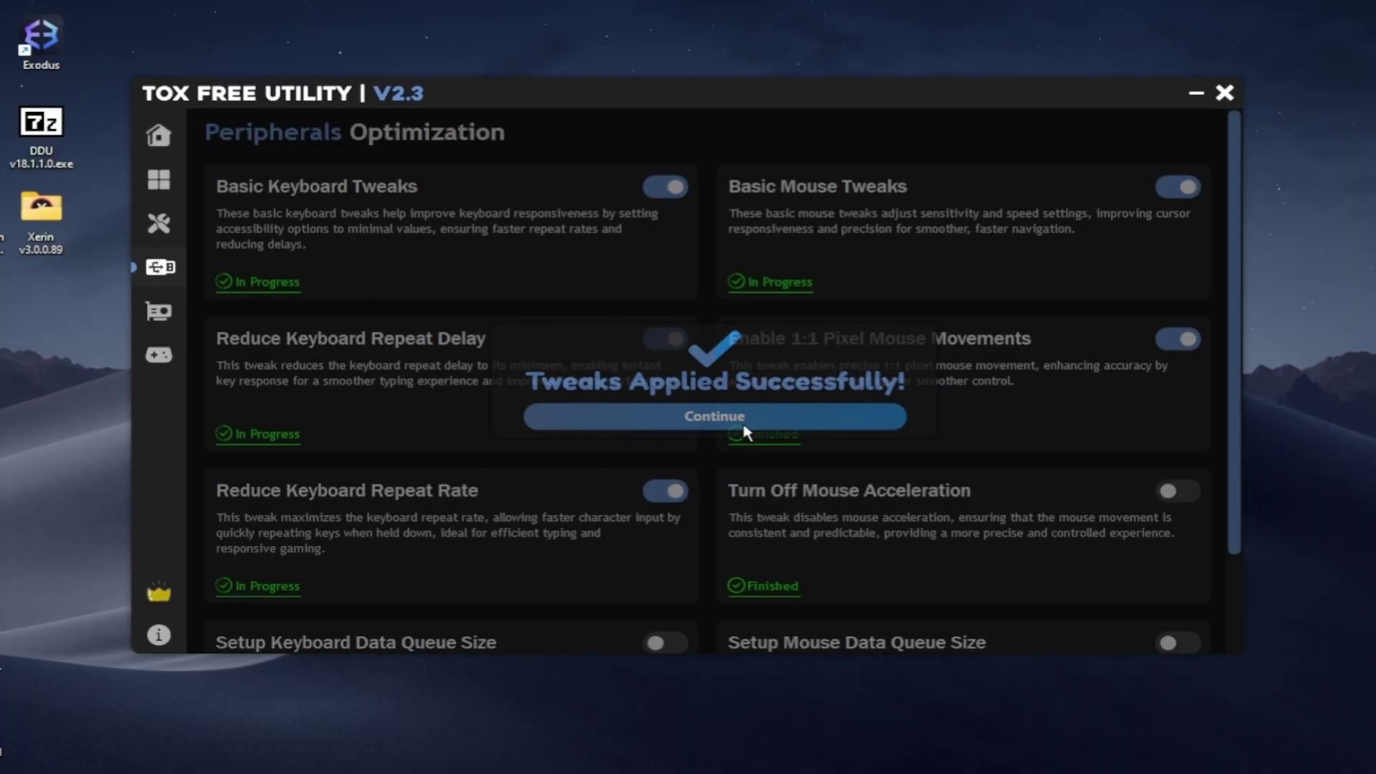
scroll(702, 466, down, 2)
click(1178, 523)
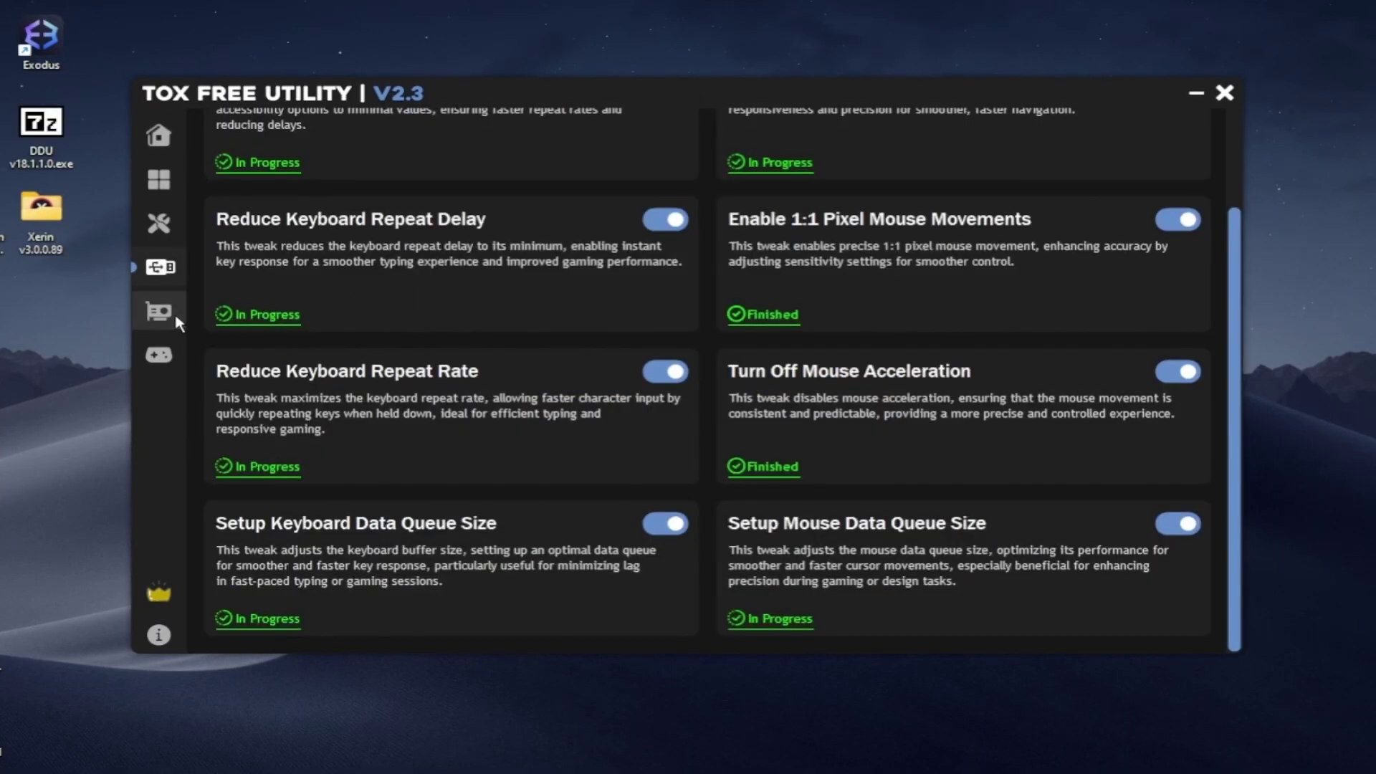
Step: Enable General Nvidia Tweaks, Basic Hidden Tweaks, Tweak Hidden NCP Settings and Disable Dynamic P-States on the GPU page
click(177, 320)
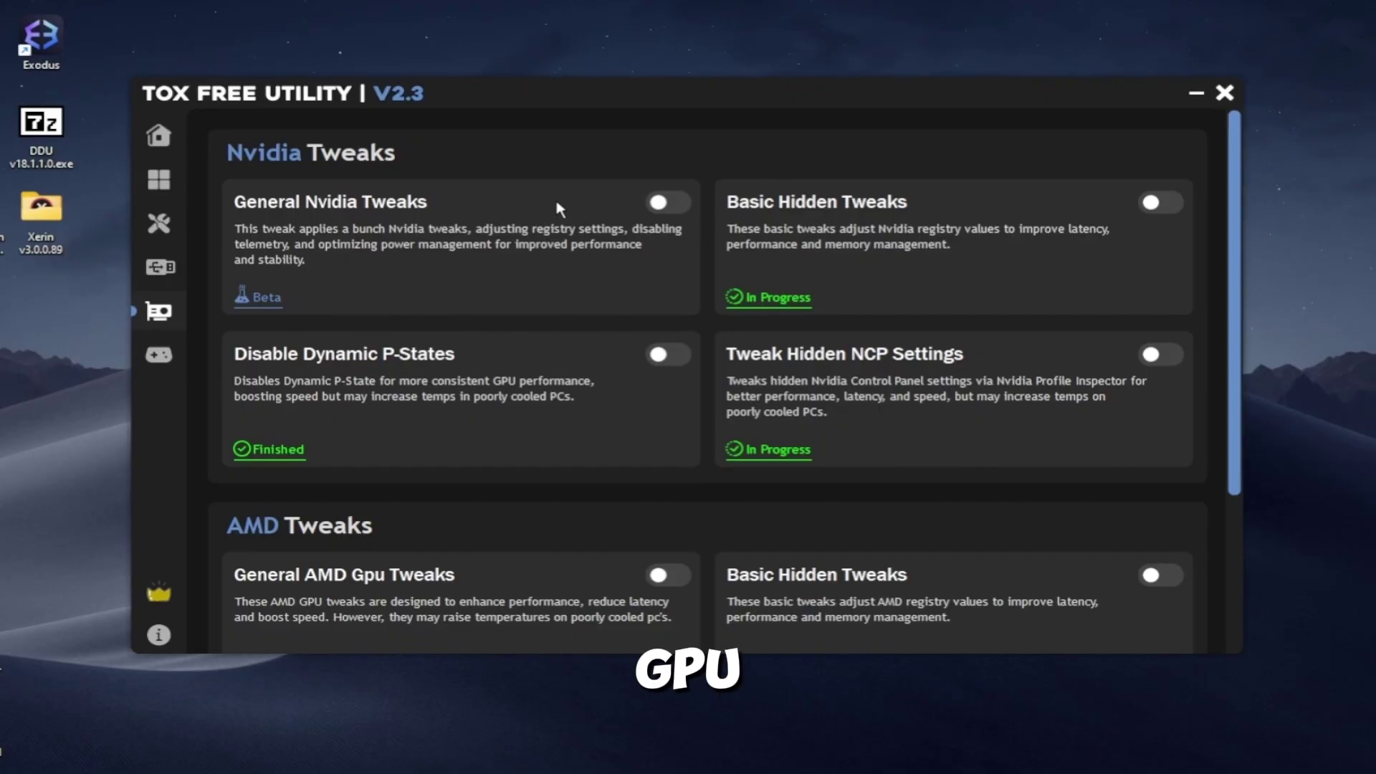
scroll(562, 209, down, 3)
scroll(626, 453, up, 3)
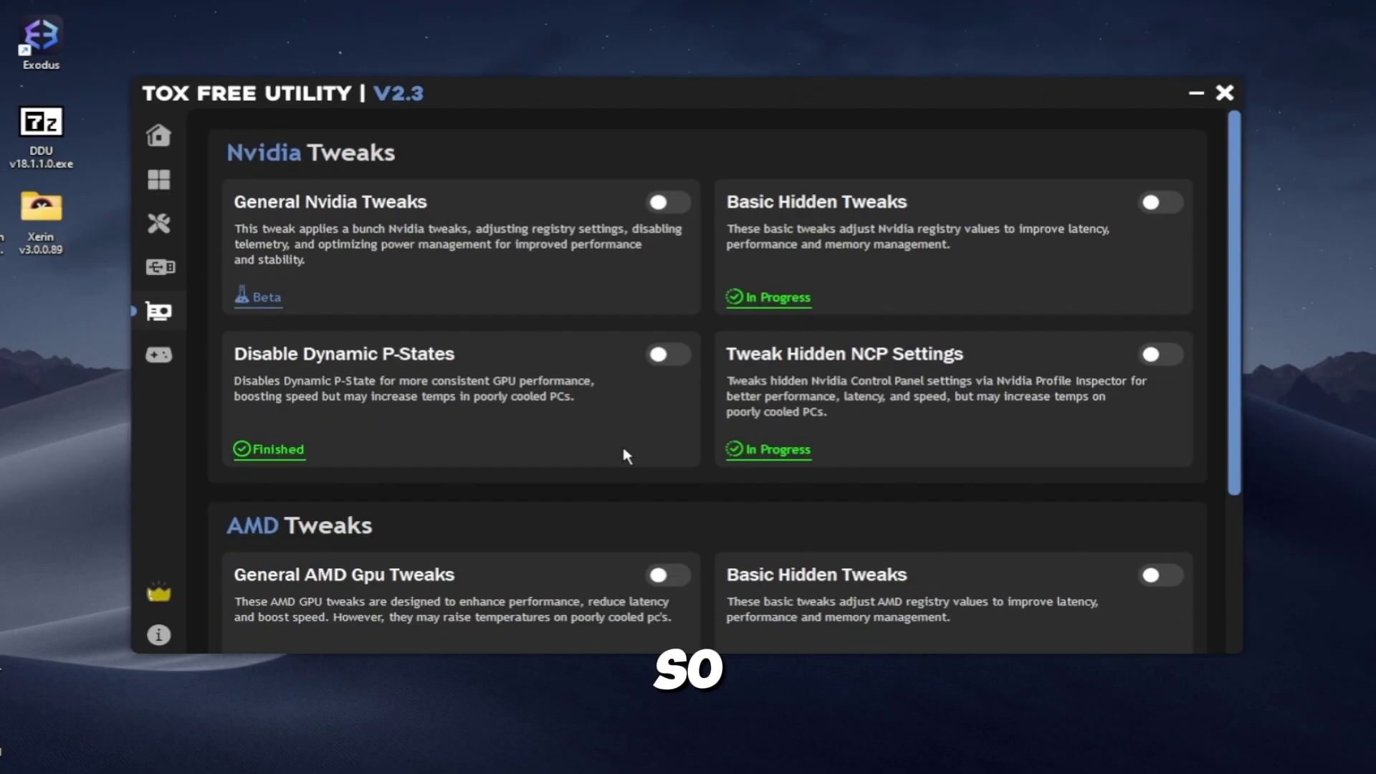
scroll(629, 448, down, 3)
scroll(636, 427, up, 3)
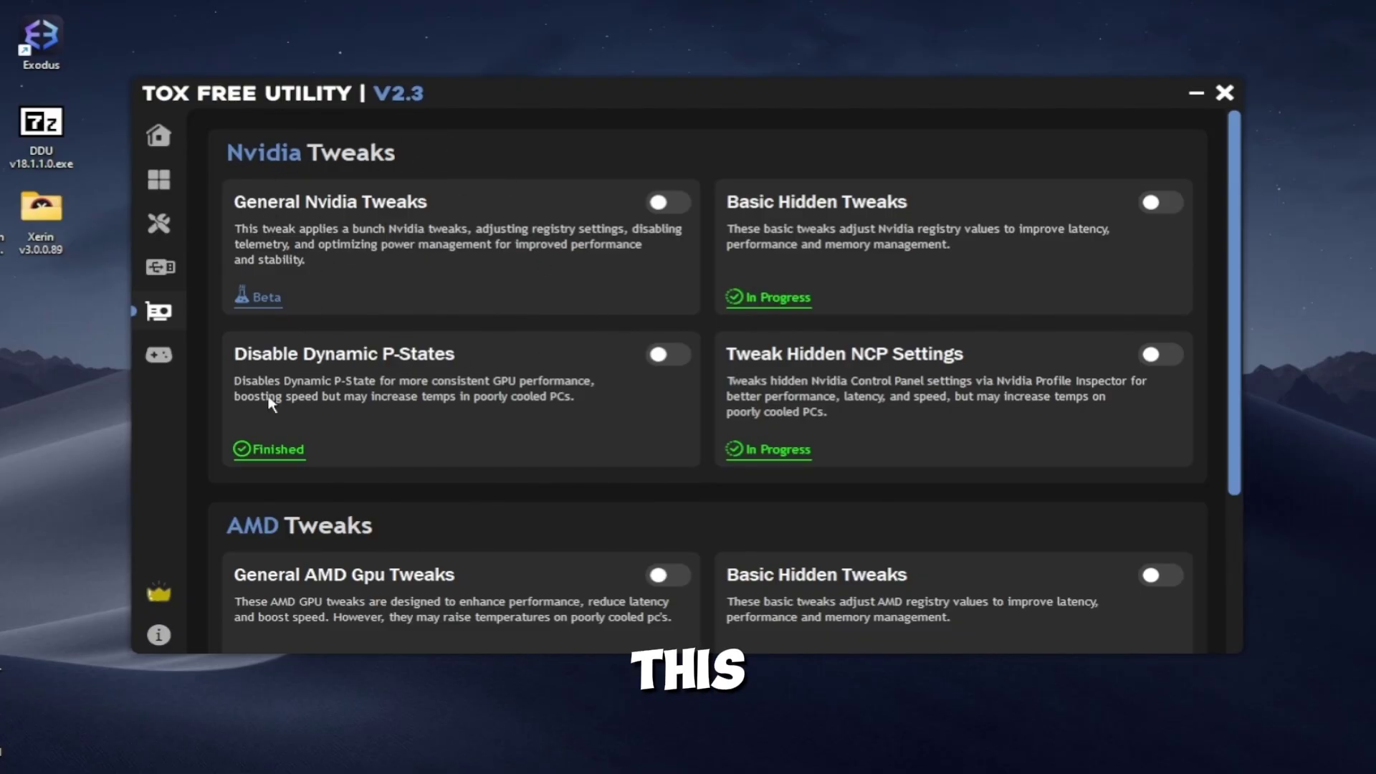
scroll(270, 399, down, 3)
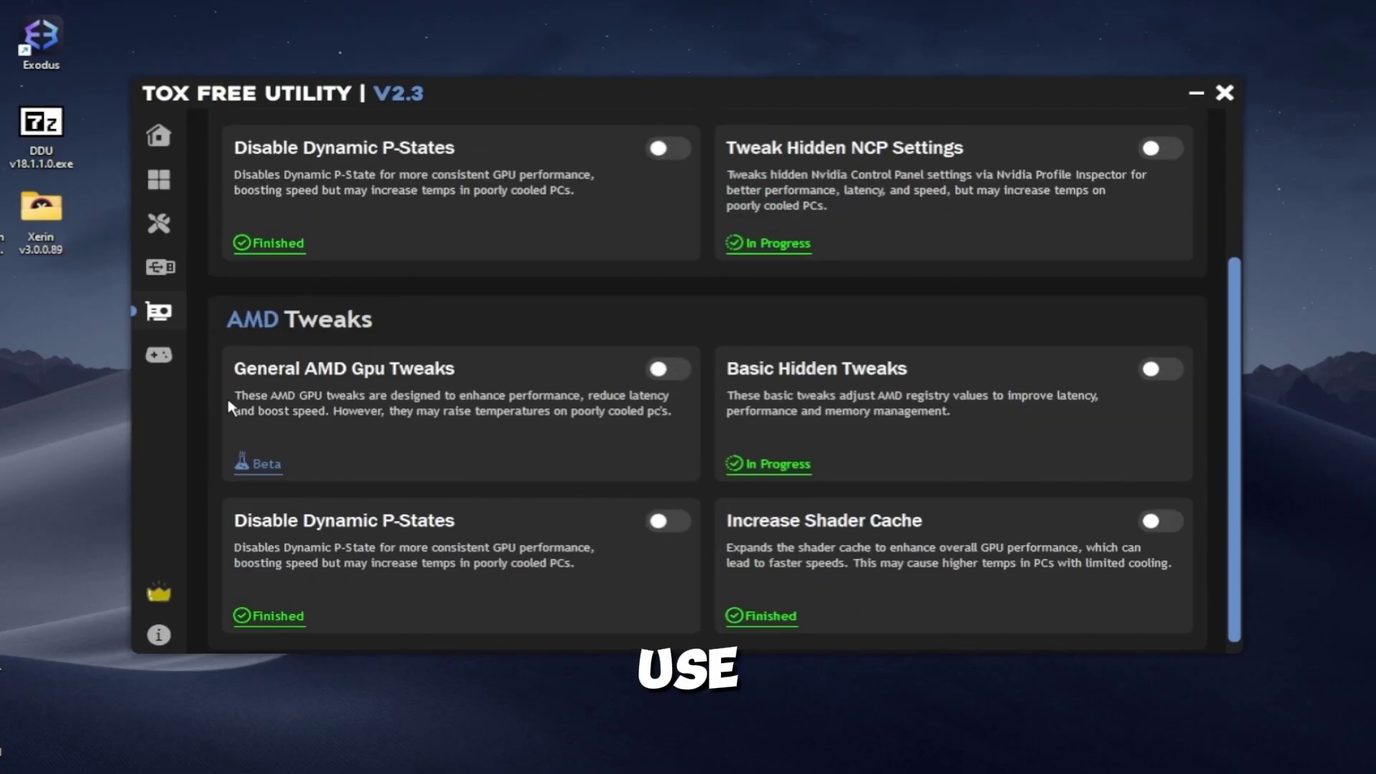
scroll(553, 562, up, 3)
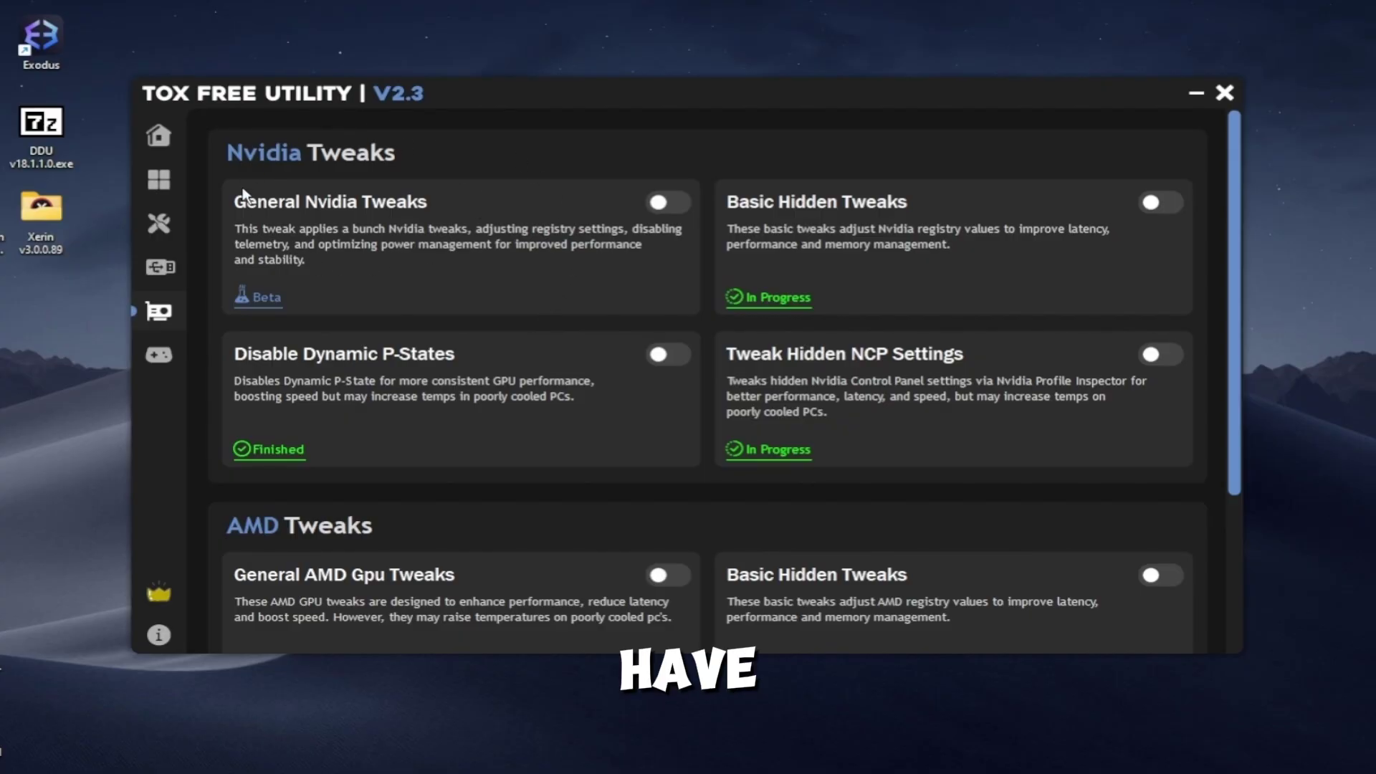
click(665, 203)
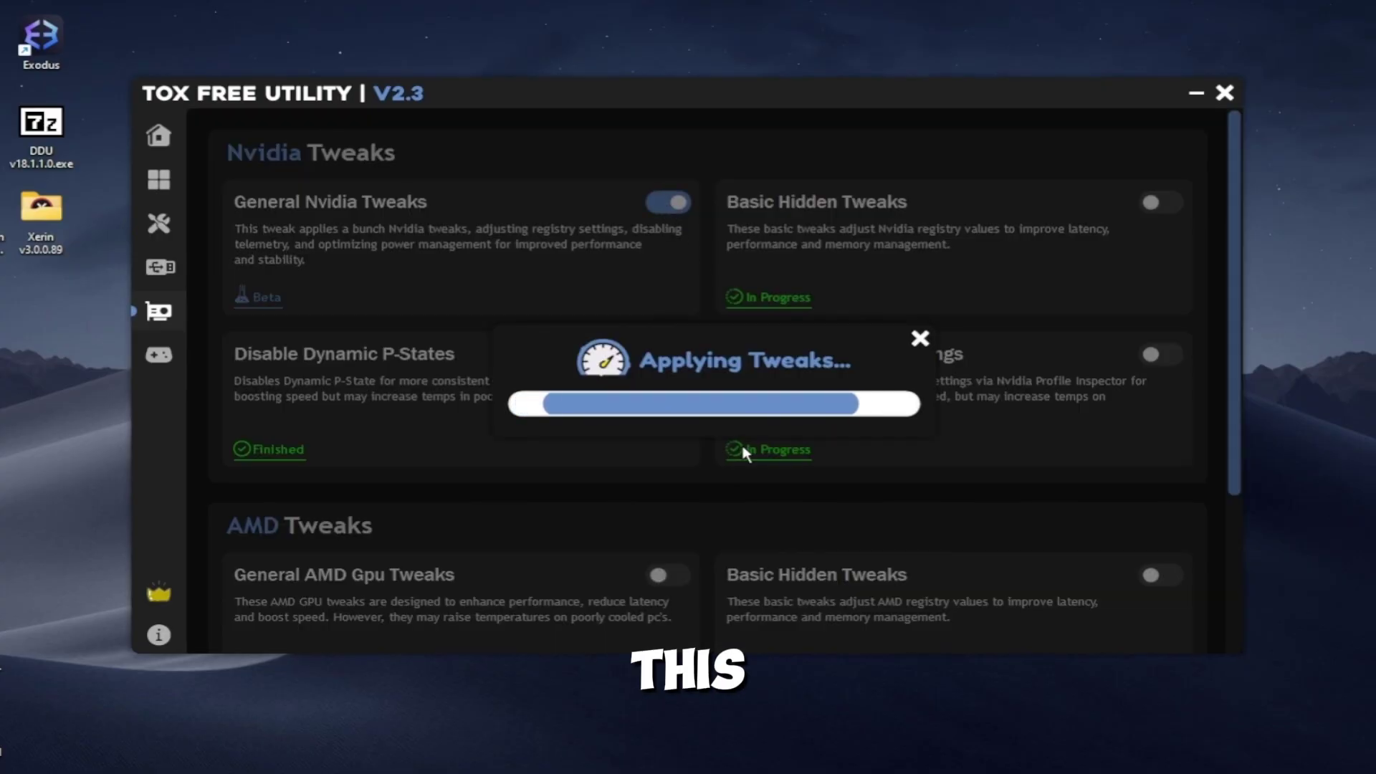
click(1161, 202)
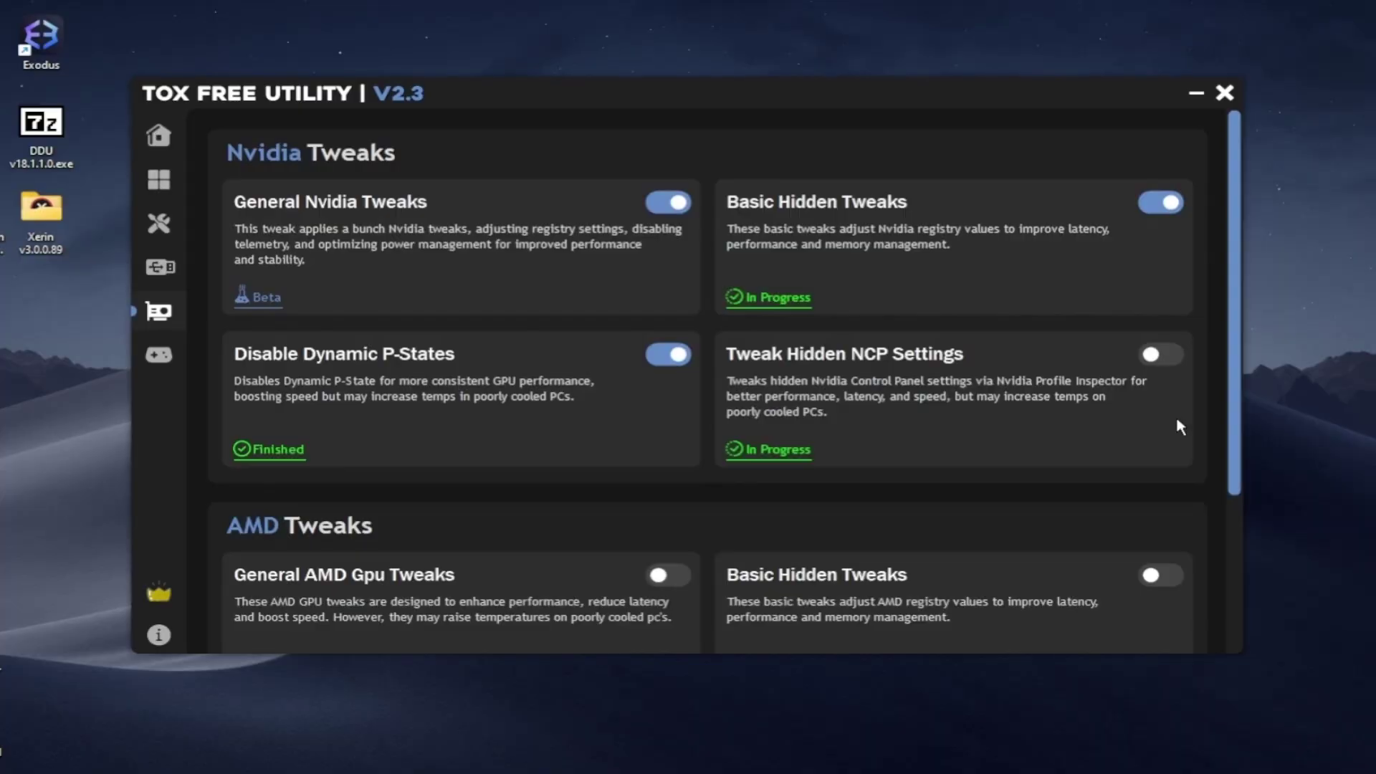
click(1161, 354)
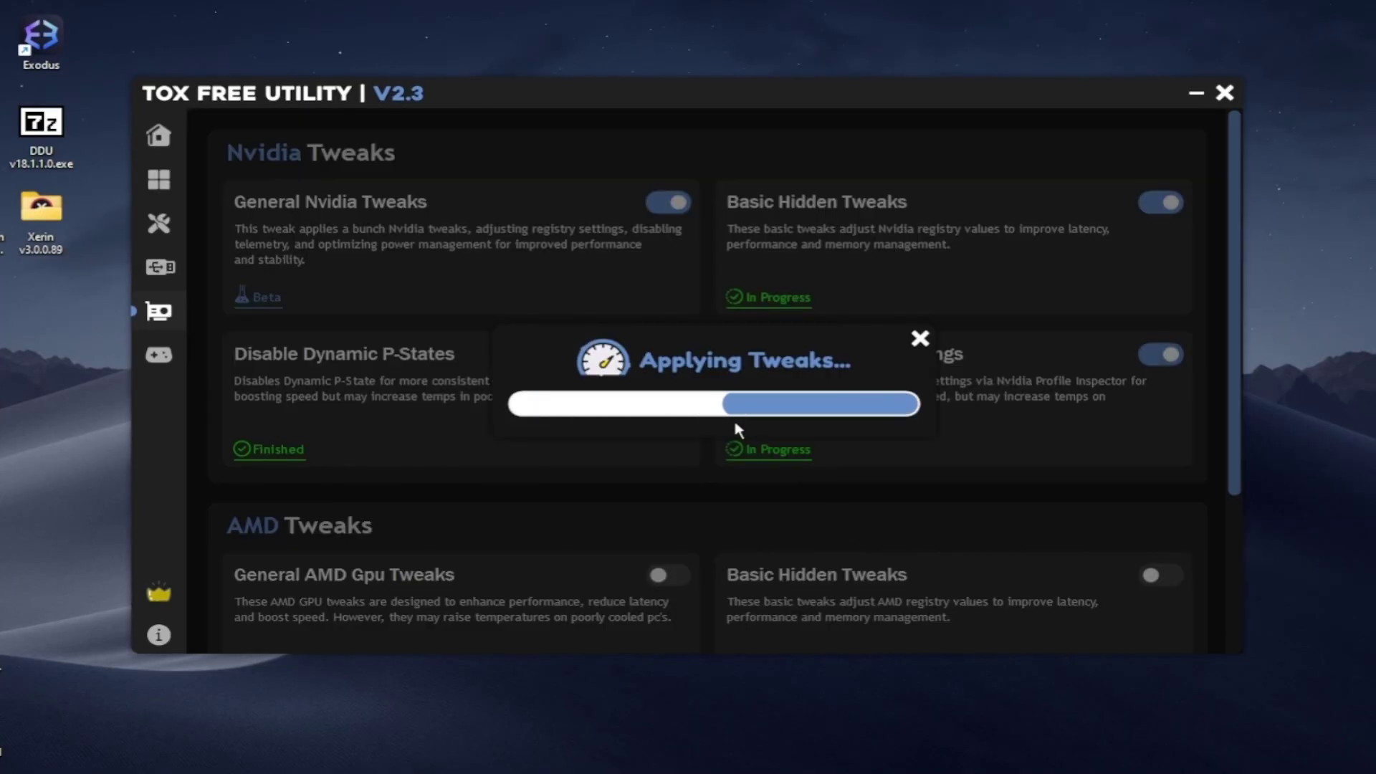
click(713, 410)
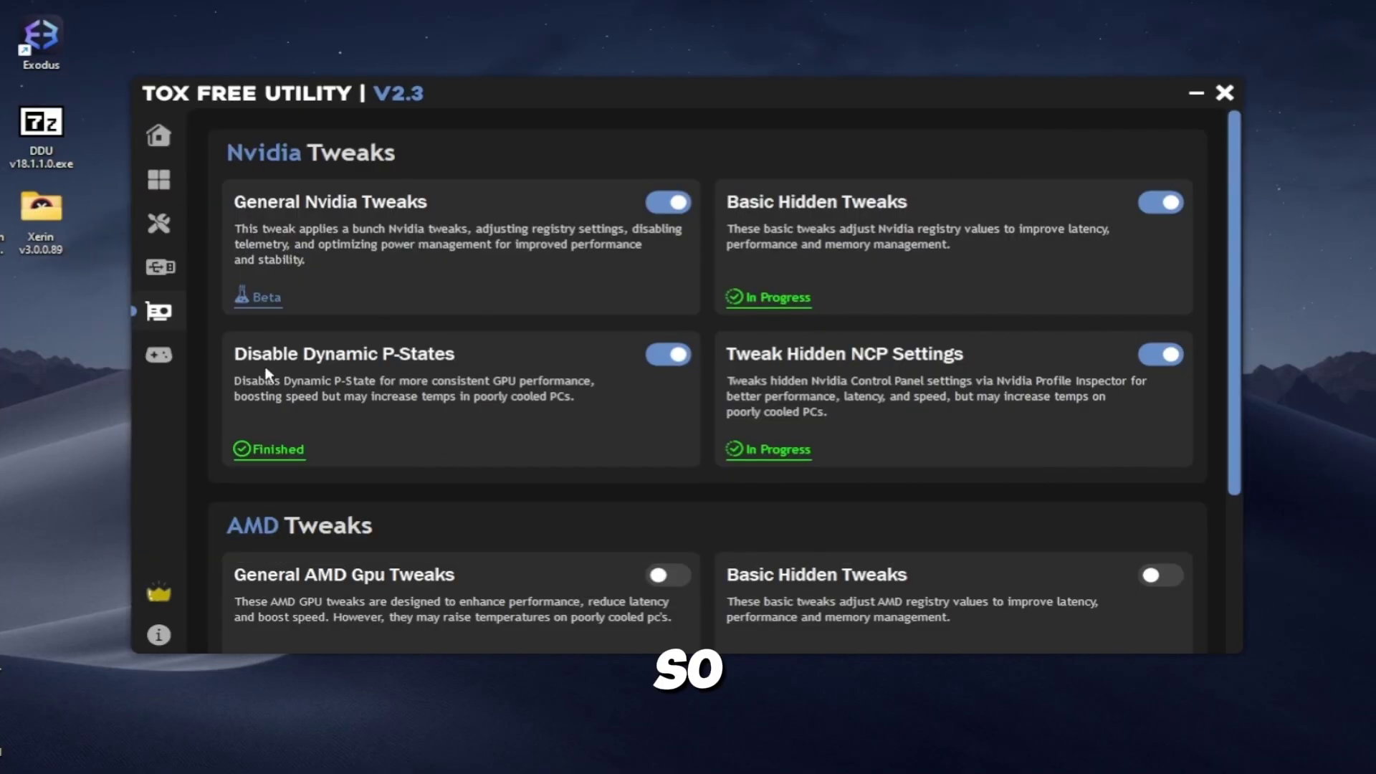
Step: Scroll through Game Boosters for Fortnite, Valorant, Apex, Minecraft and the all-games booster
click(160, 355)
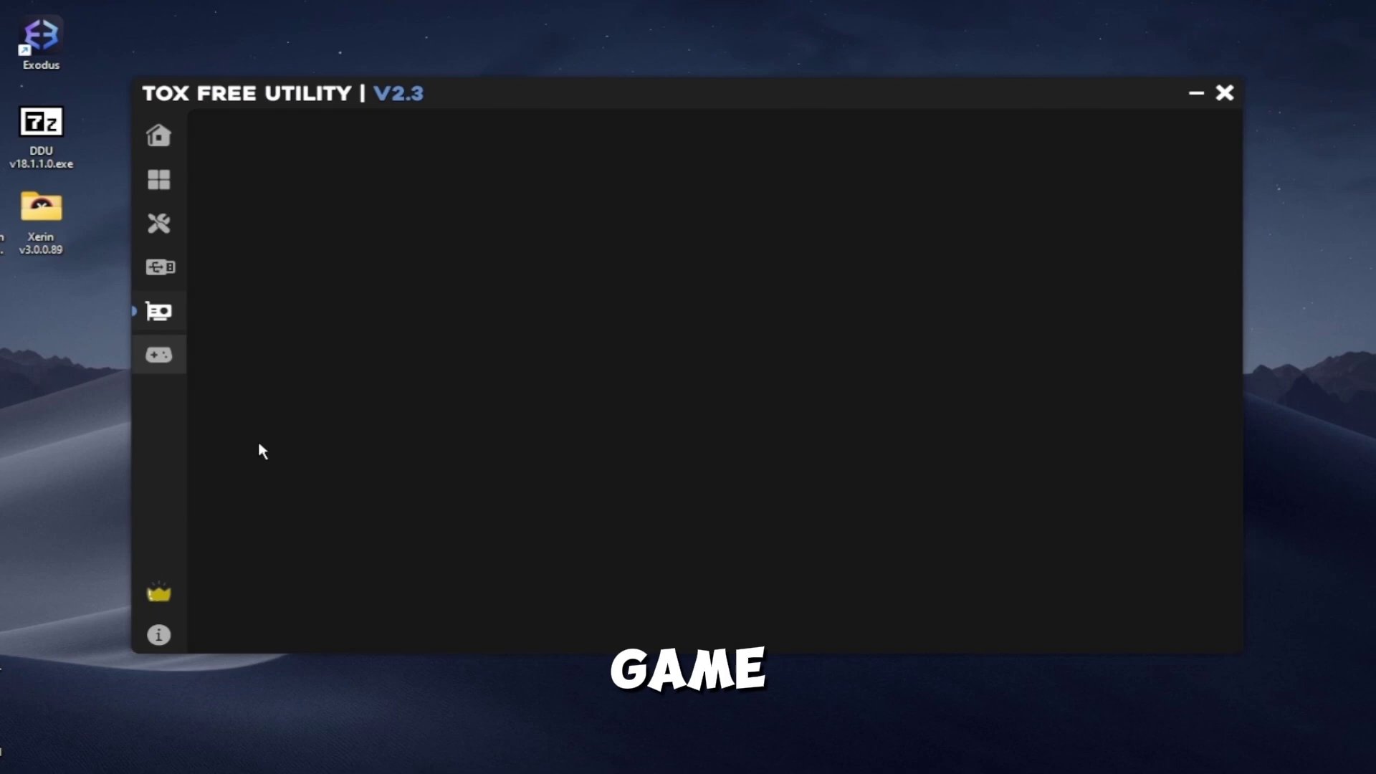
scroll(577, 321, down, 5)
scroll(577, 320, up, 5)
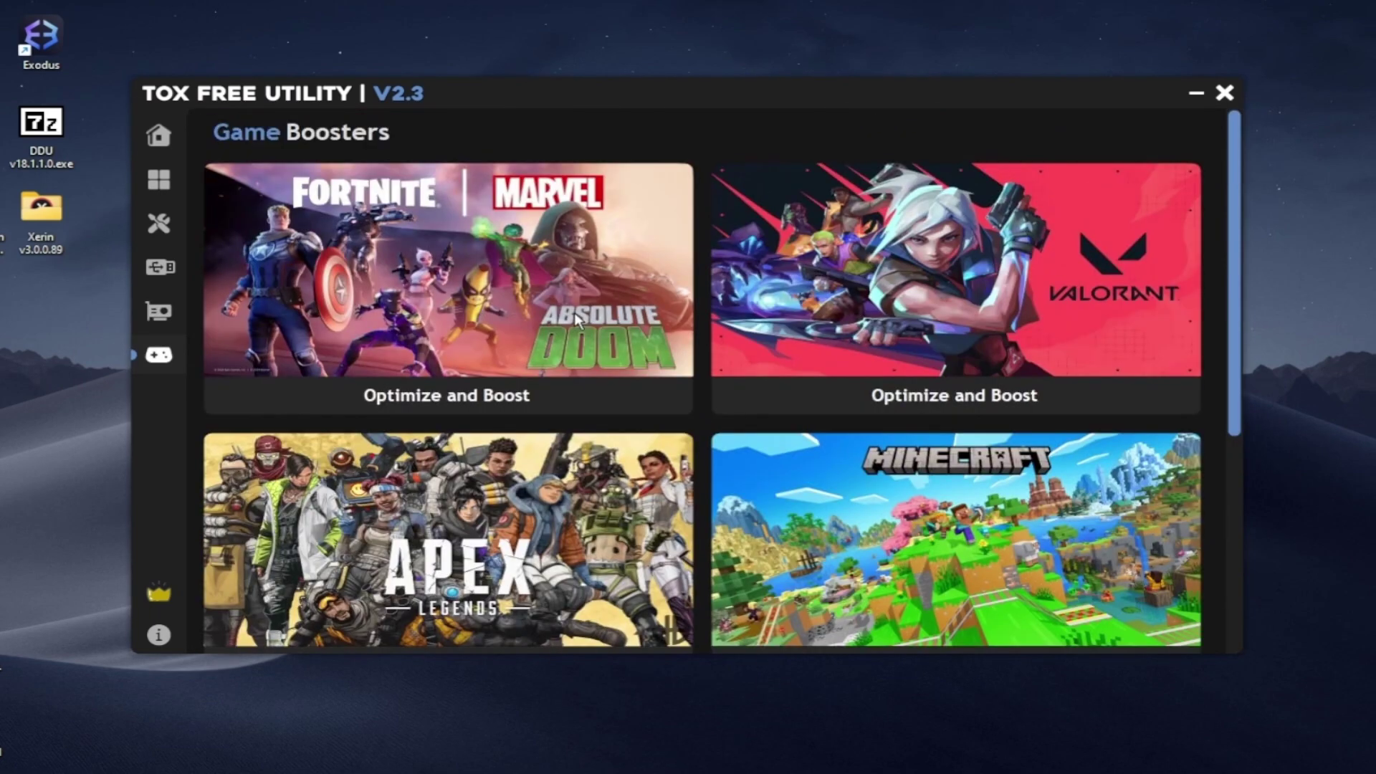
scroll(577, 321, down, 2)
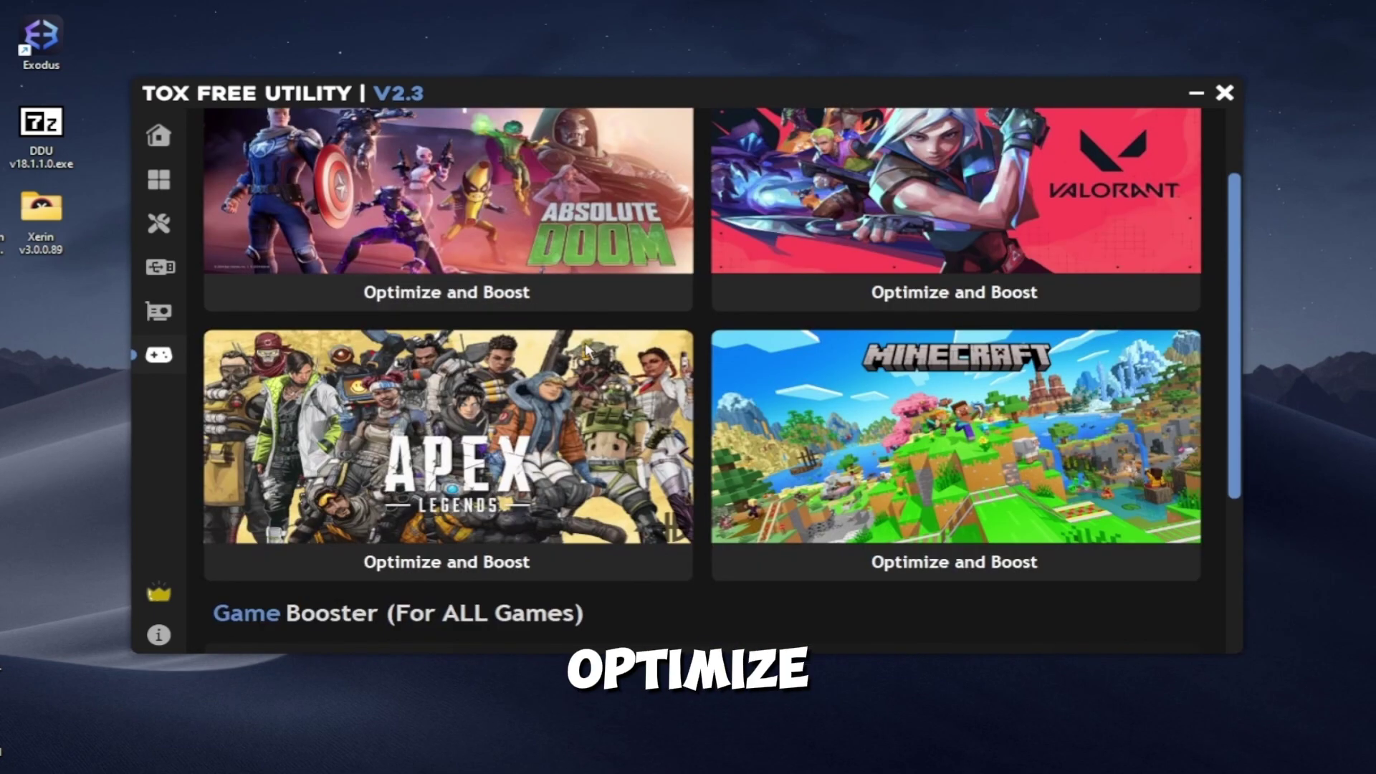
scroll(652, 235, up, 2)
scroll(724, 286, down, 4)
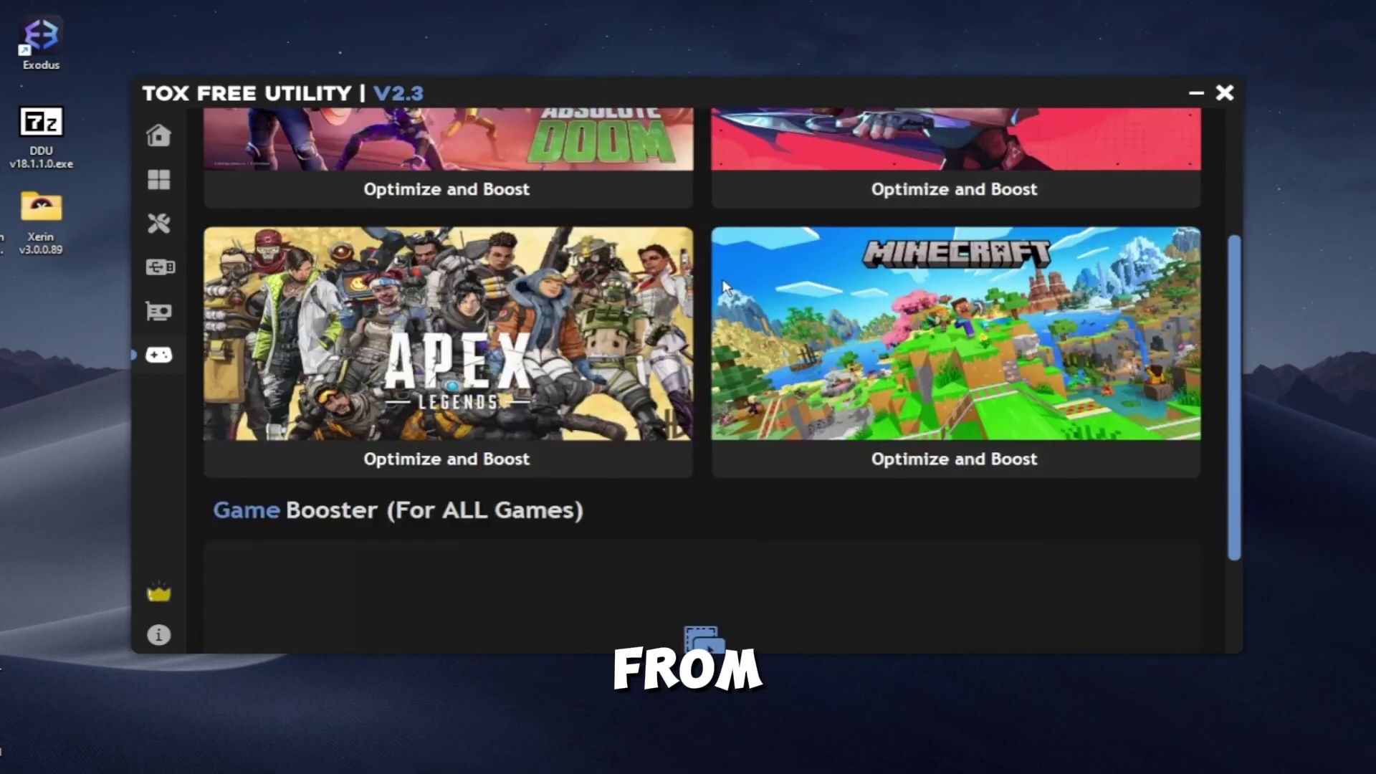
scroll(724, 286, down, 3)
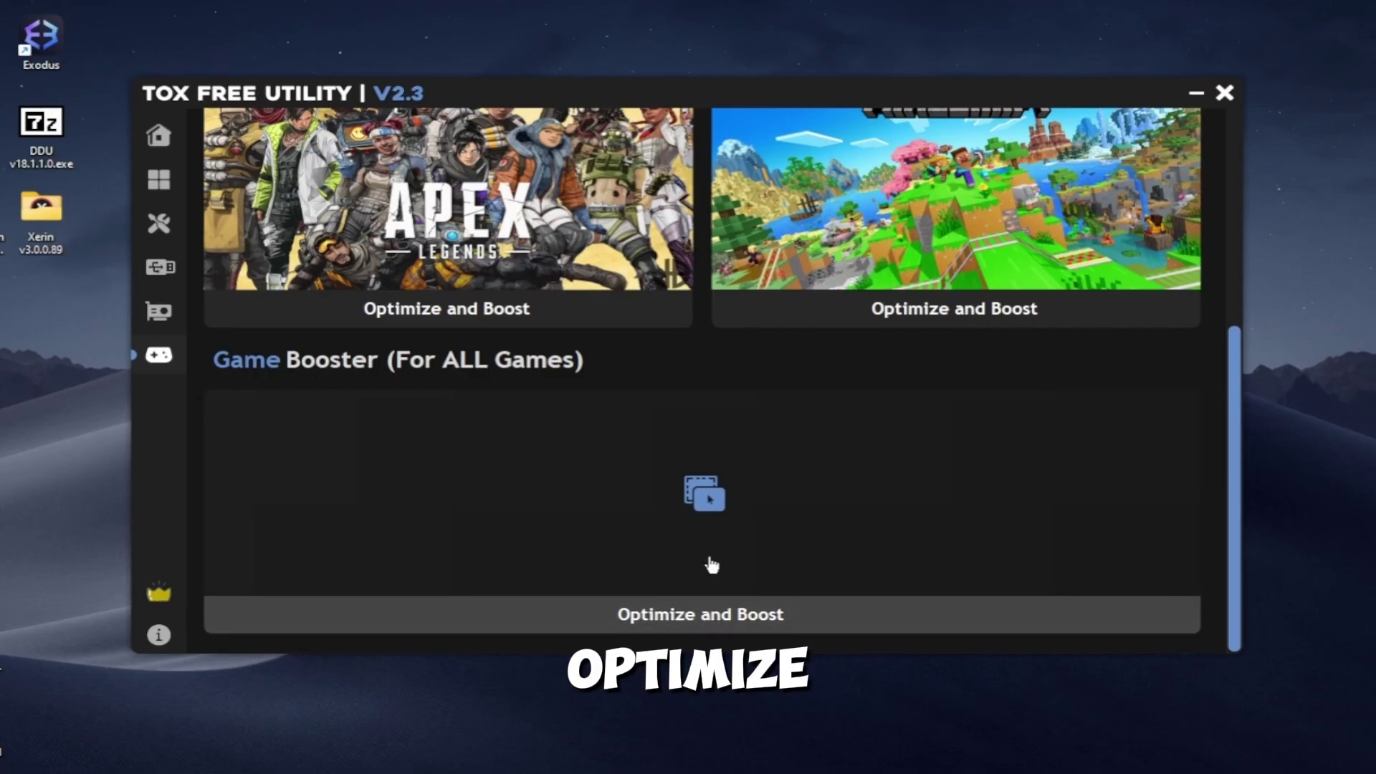
scroll(712, 565, up, 7)
scroll(449, 510, down, 4)
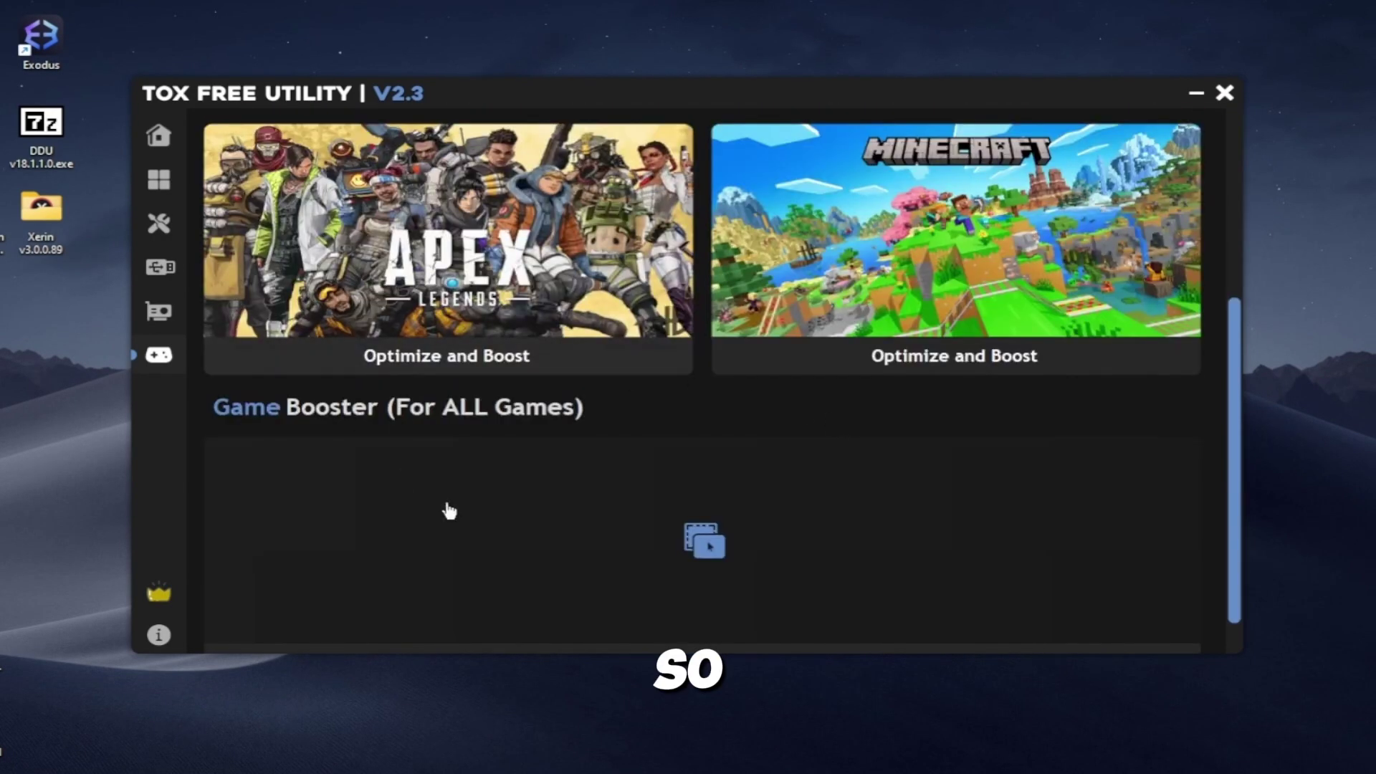
Step: Run the Version Checker on the Software Information page and confirm v2.3 is up to date
click(163, 642)
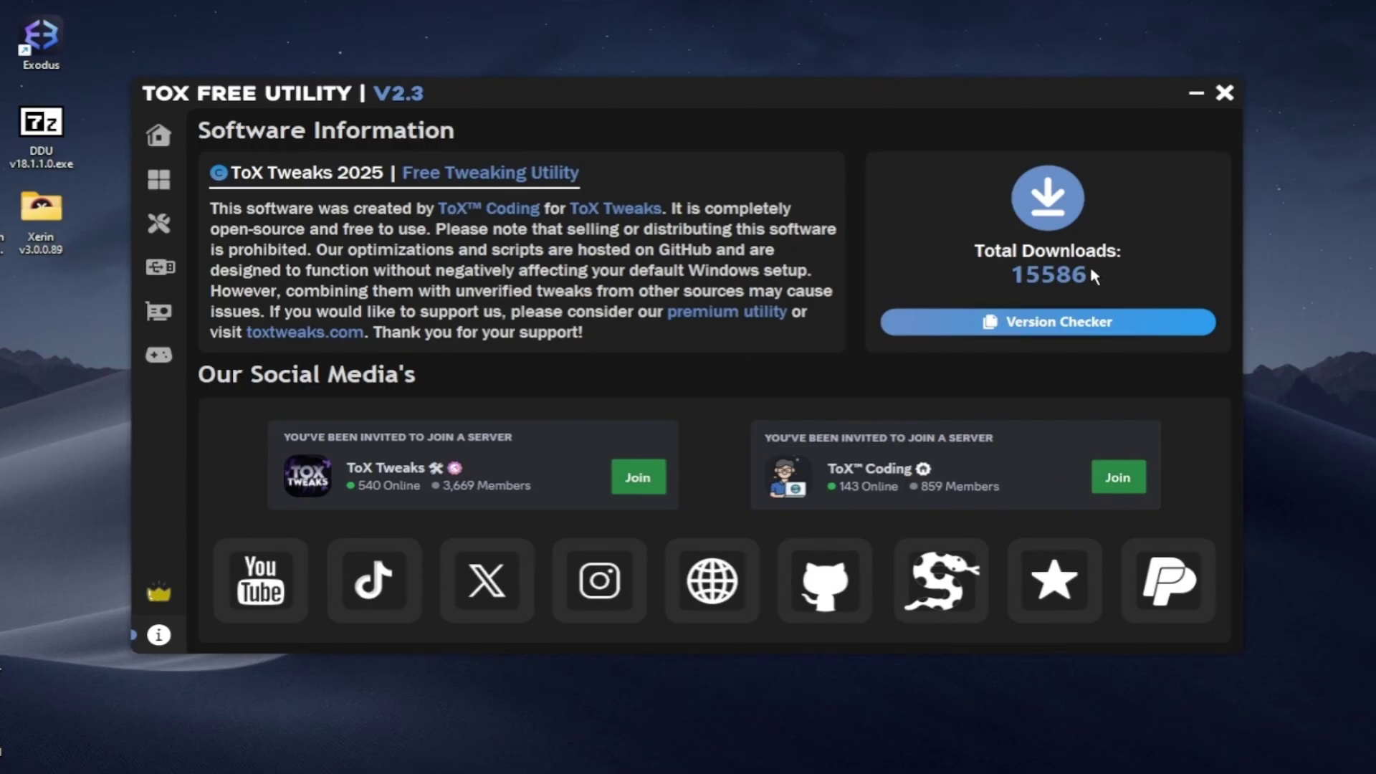
click(1049, 330)
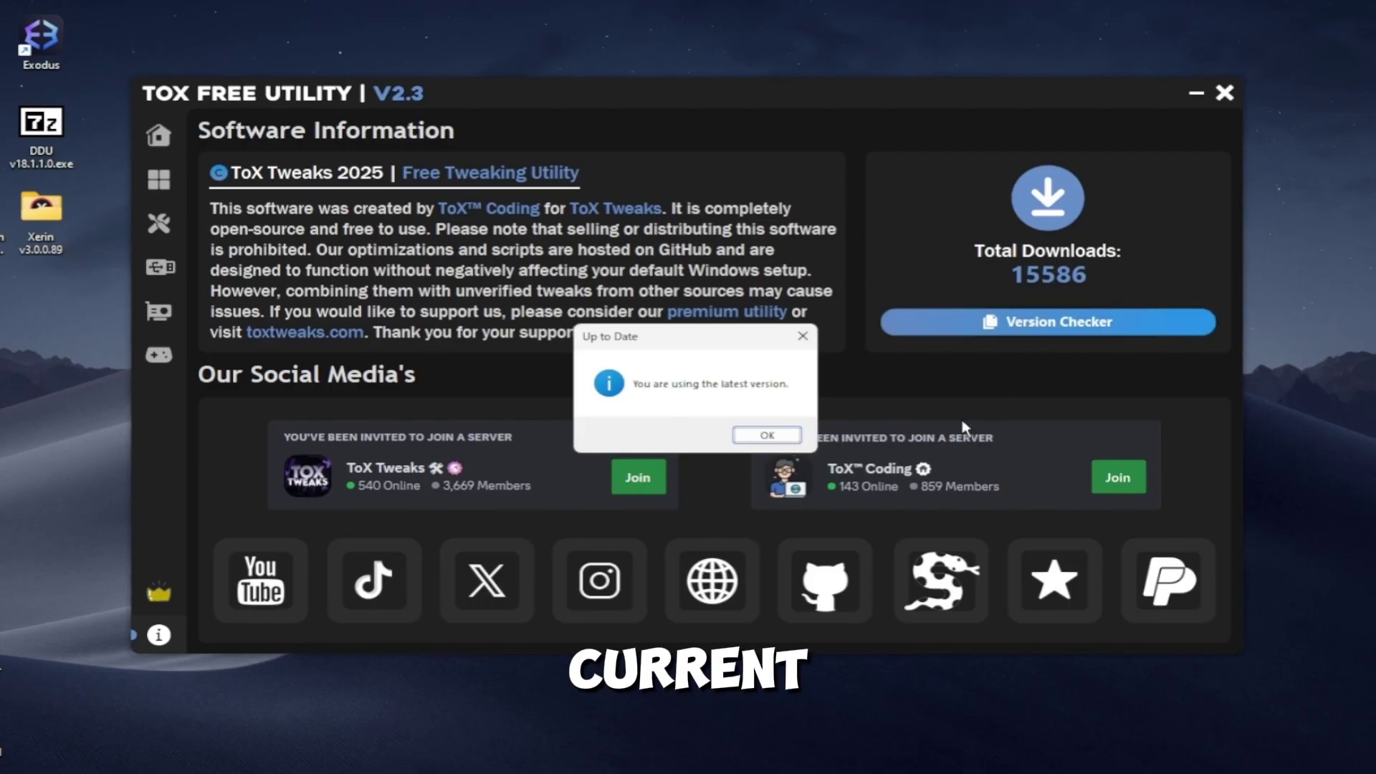
click(767, 436)
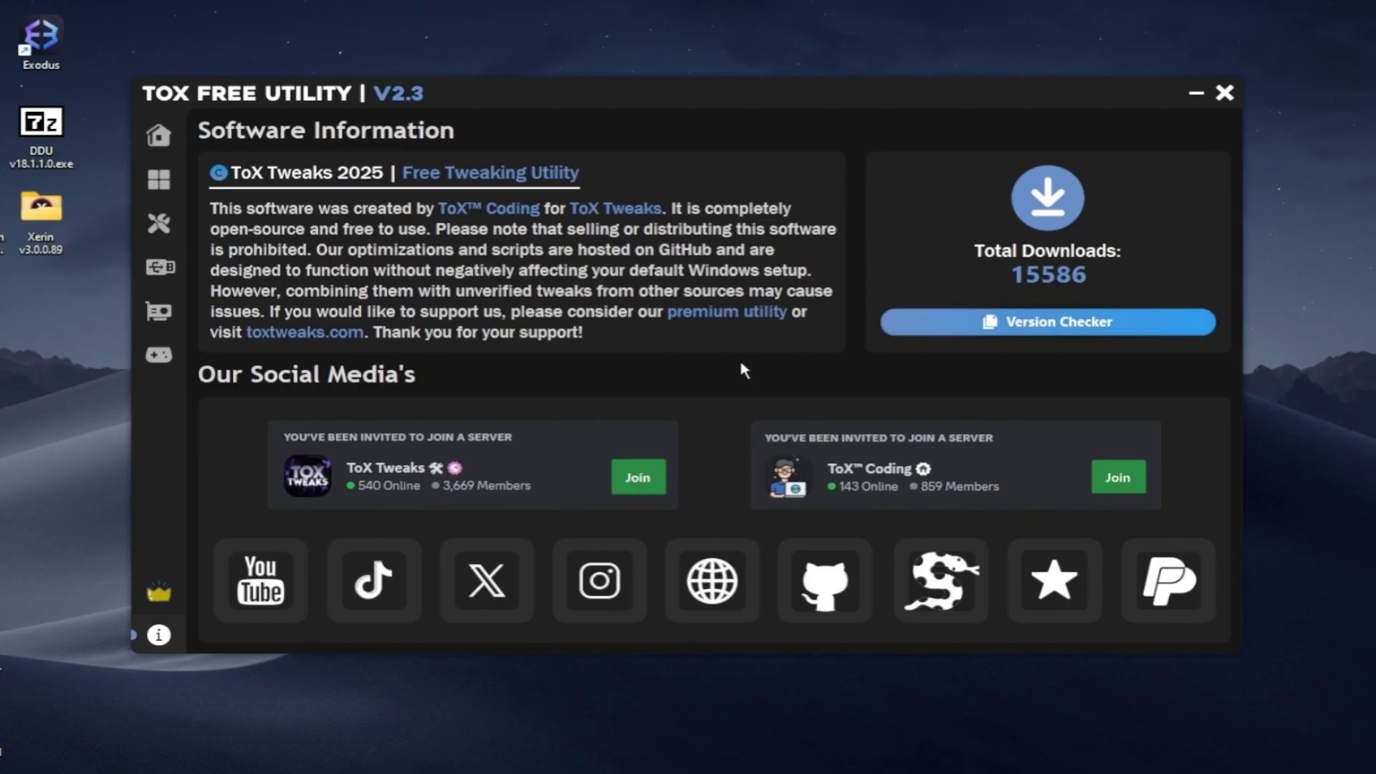
click(159, 594)
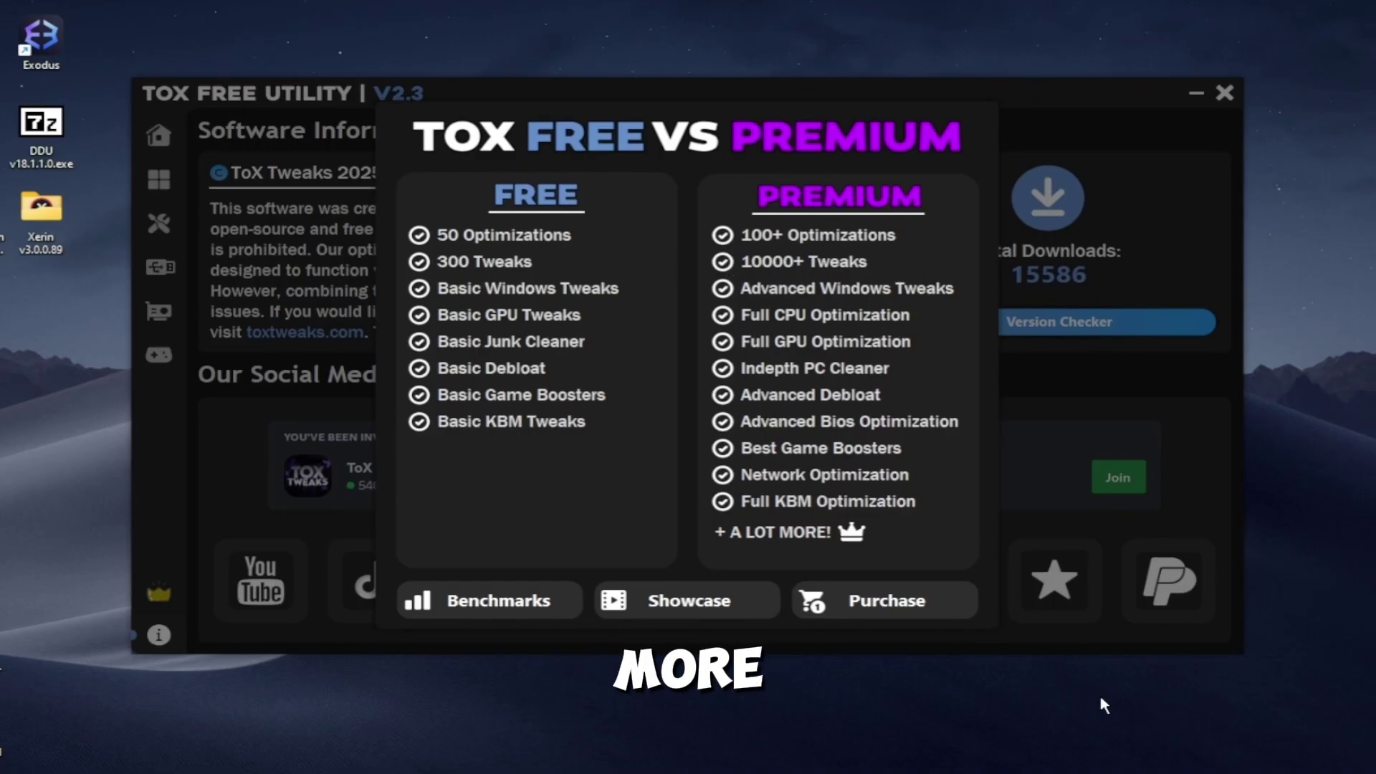
click(940, 605)
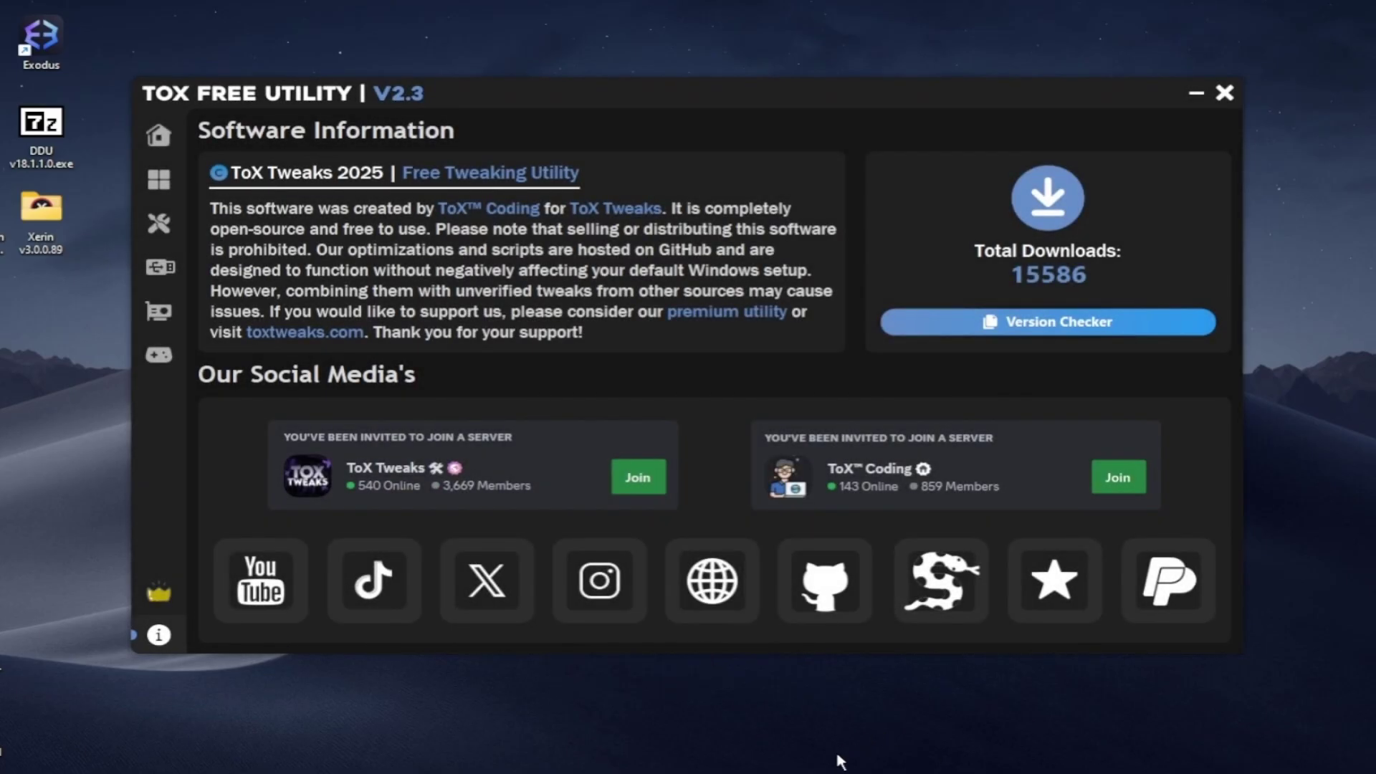